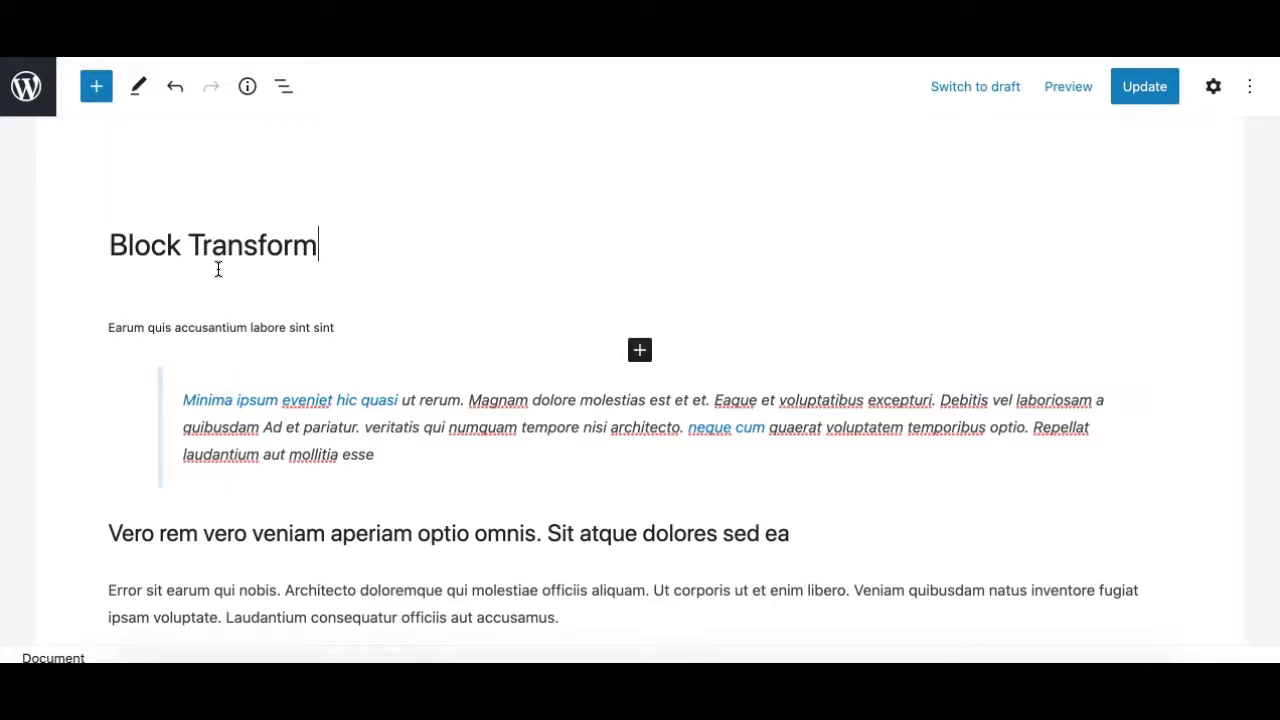
Step: Select the quote block below the title, briefly preview its transform choices, then reselect it
click(212, 428)
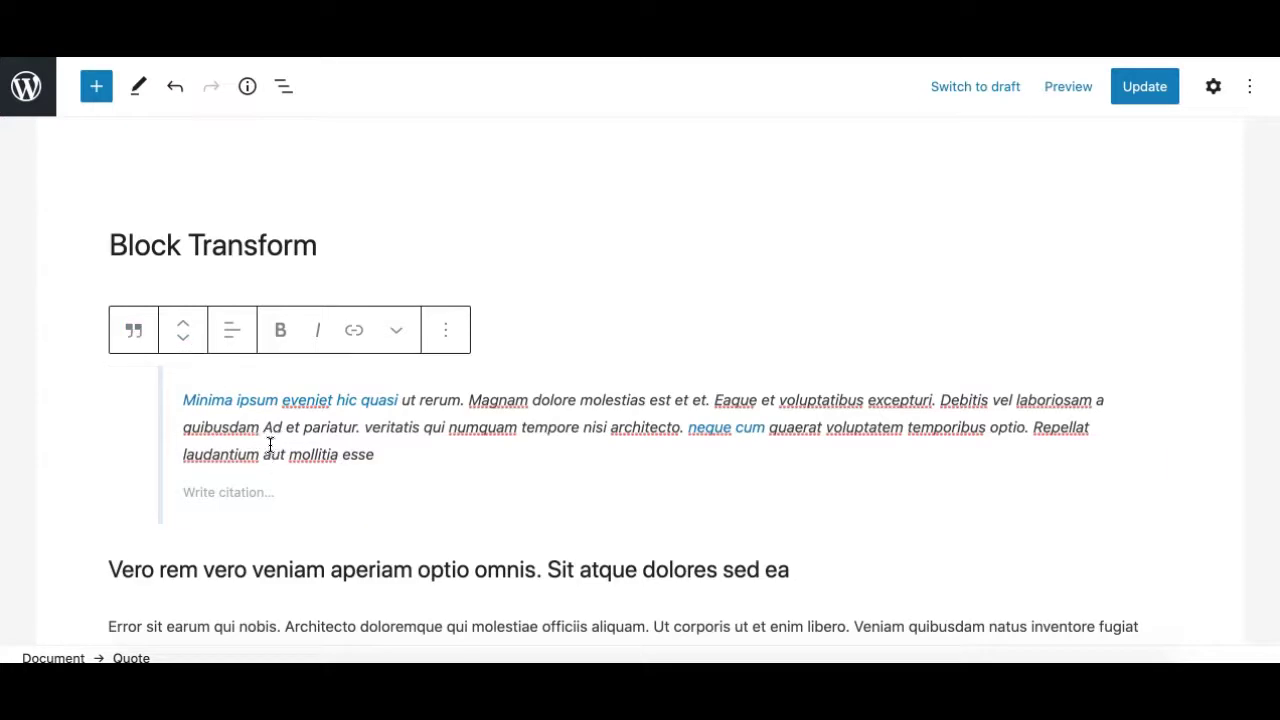
click(132, 336)
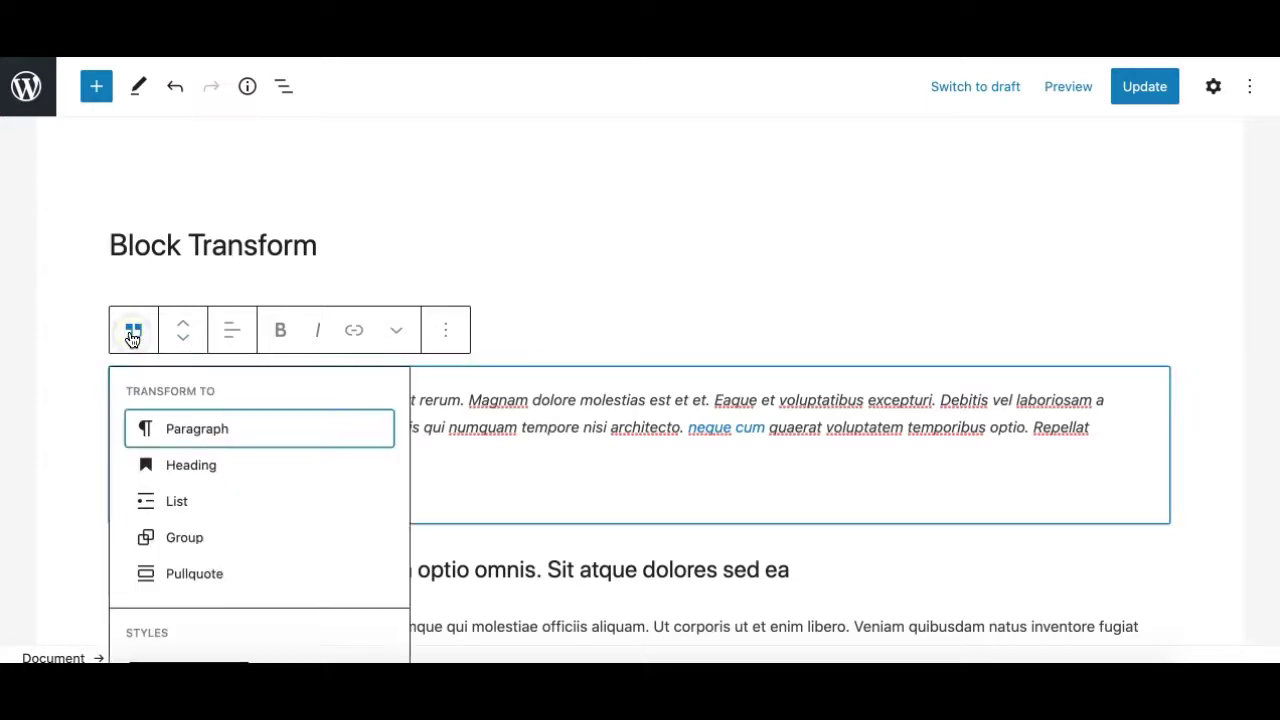
click(132, 336)
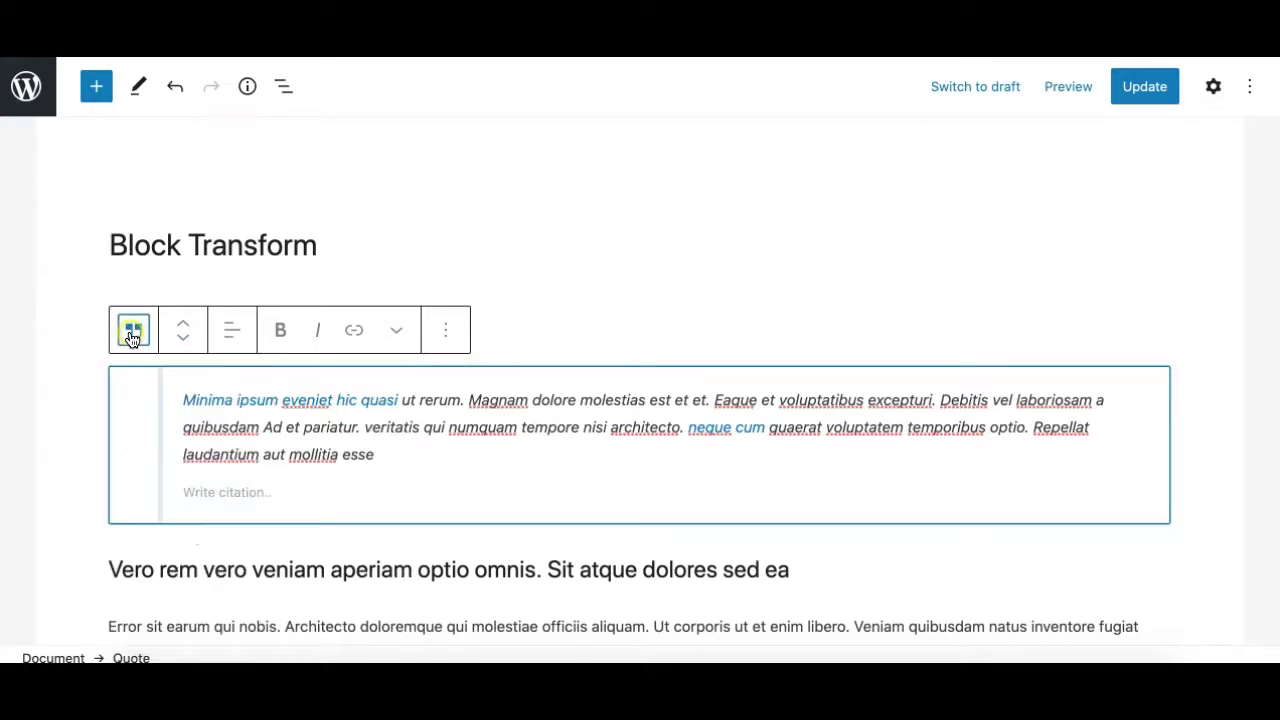
click(82, 452)
click(323, 462)
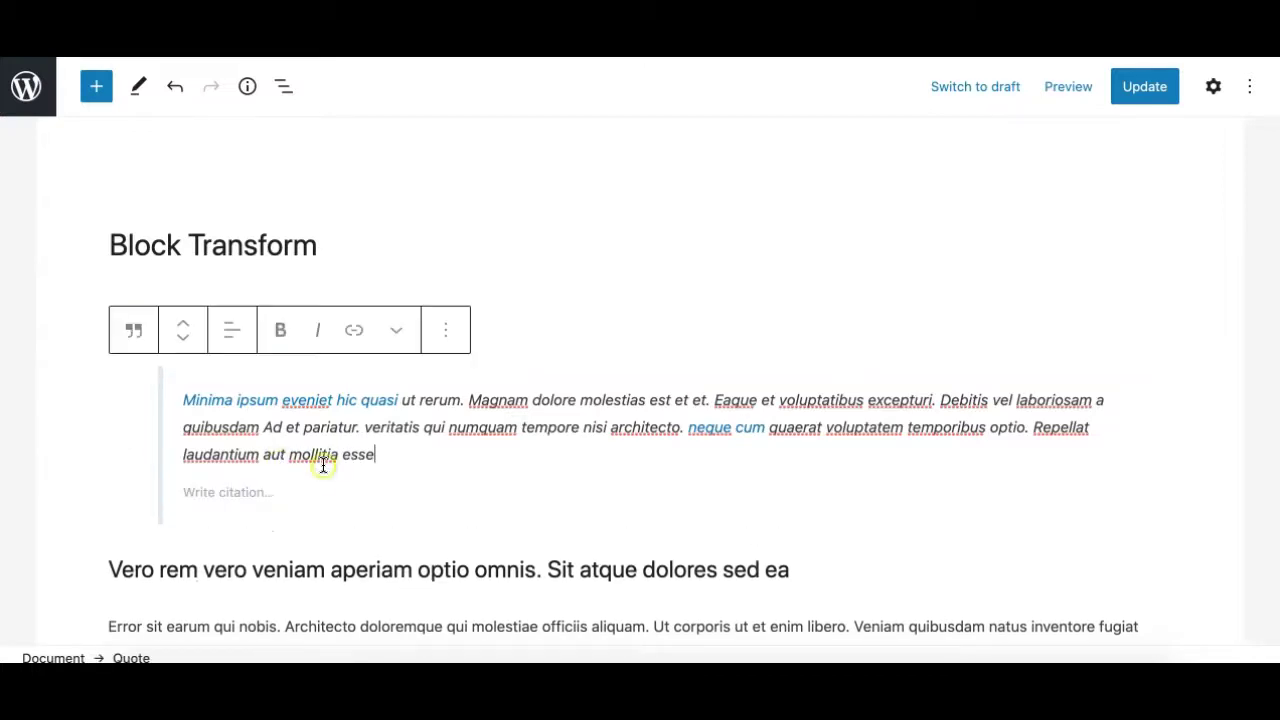
Step: Open the quote's Block settings sidebar and show its paragraph, heading, list, group, pullquote choices
click(1213, 87)
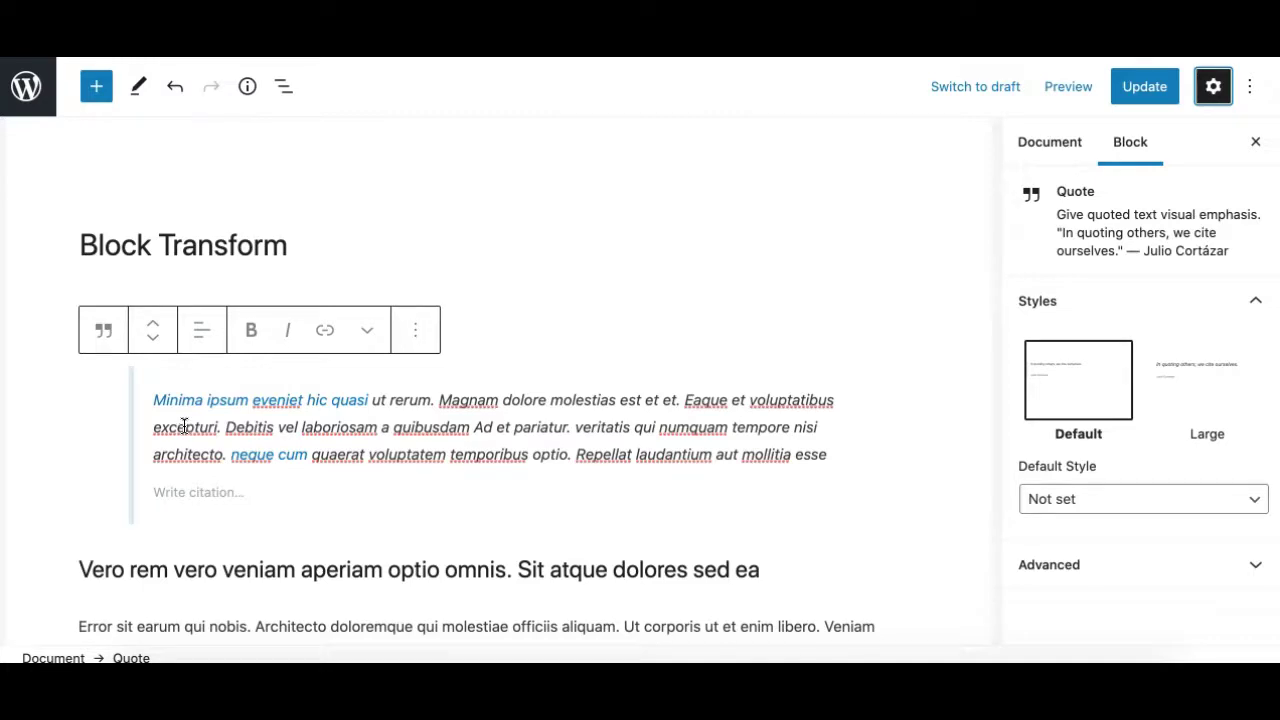
triple_click(183, 432)
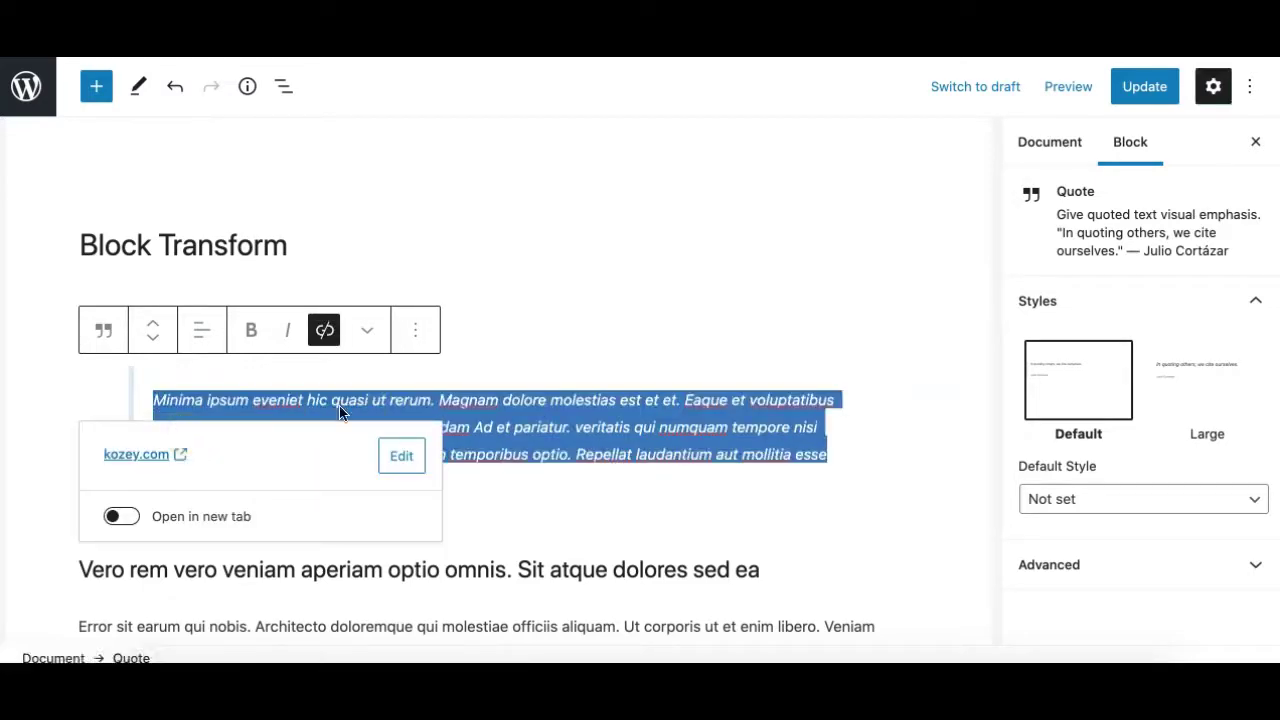
click(632, 447)
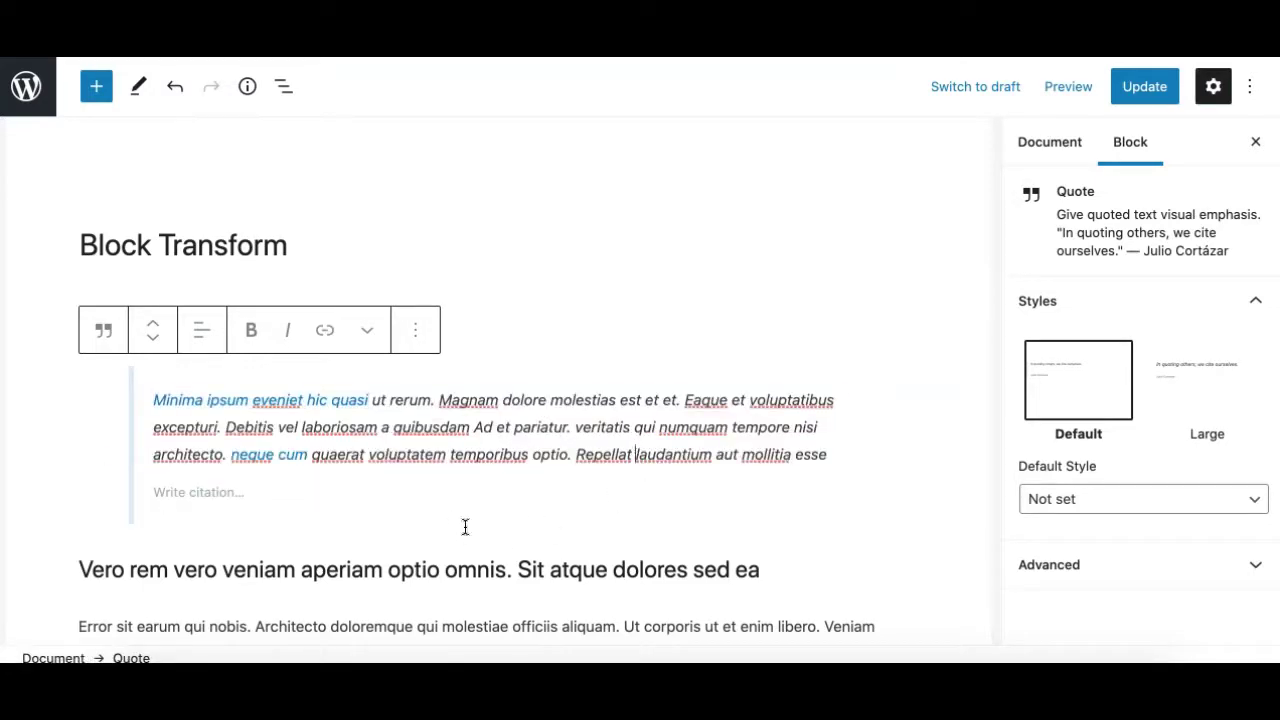
mouse_move(276, 536)
click(105, 332)
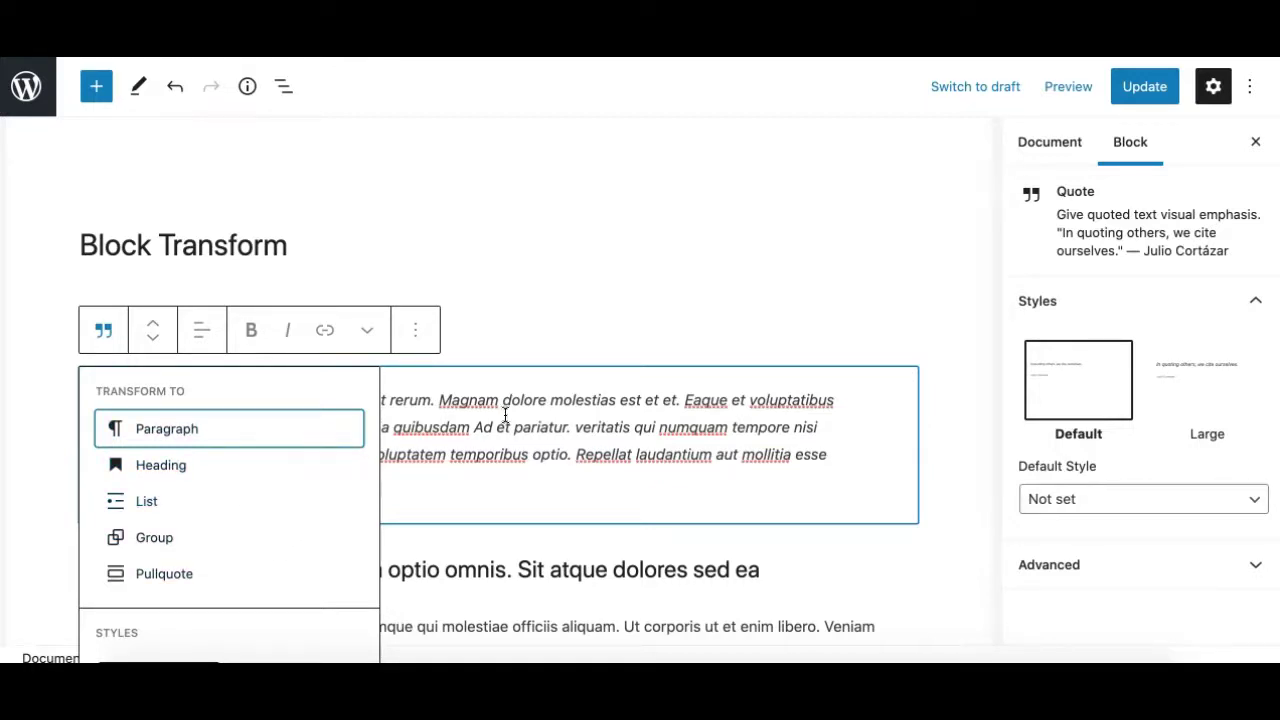
click(569, 432)
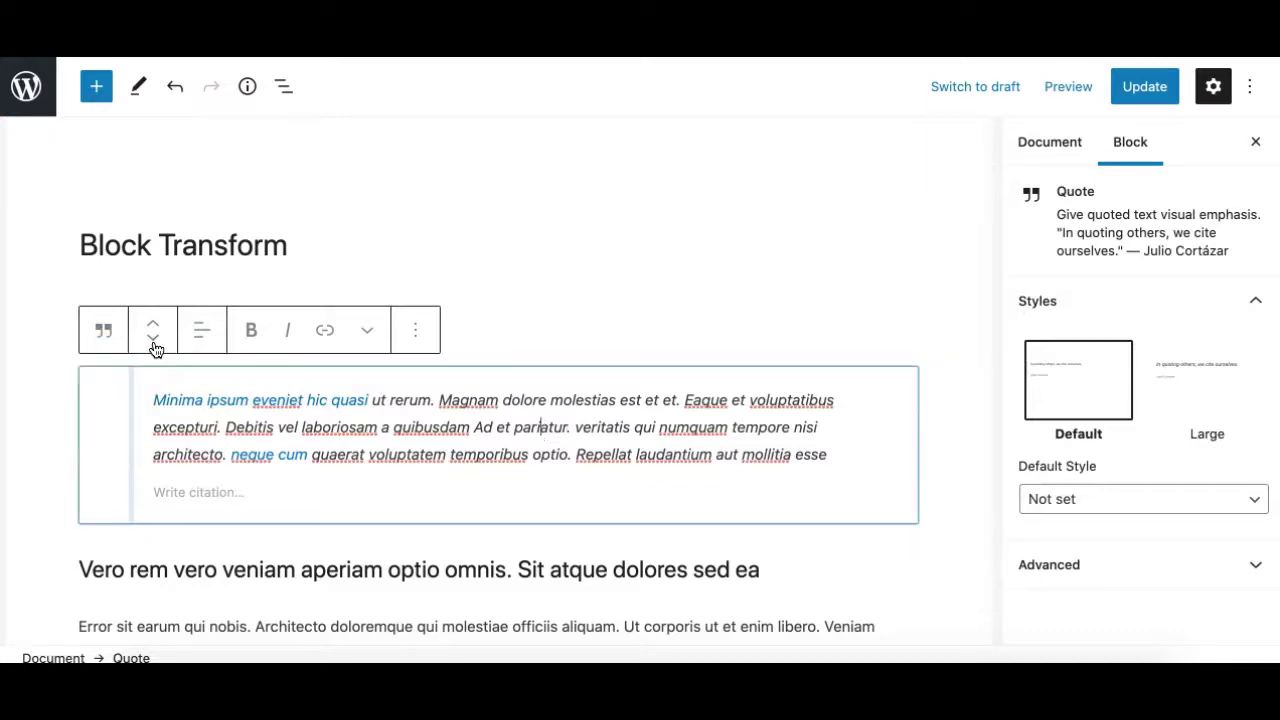
click(108, 333)
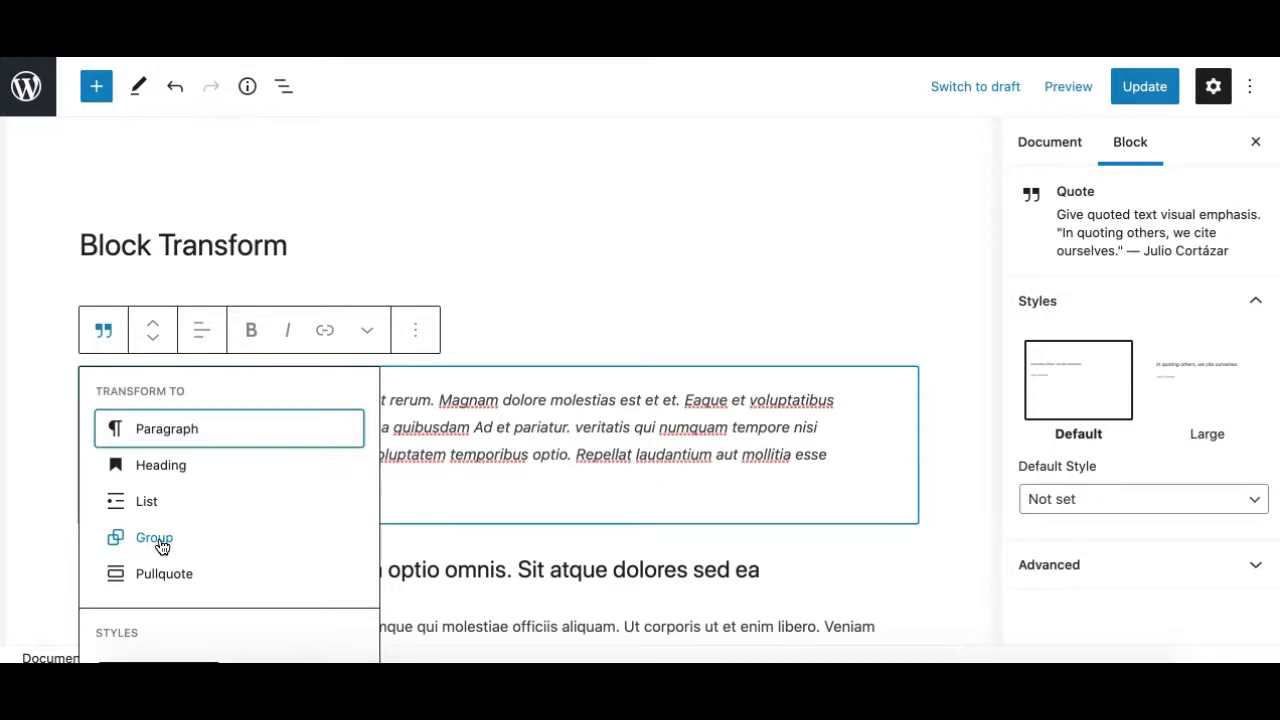
Step: Wrap the quote in a Group block and select the nested quote from the block outline
click(161, 546)
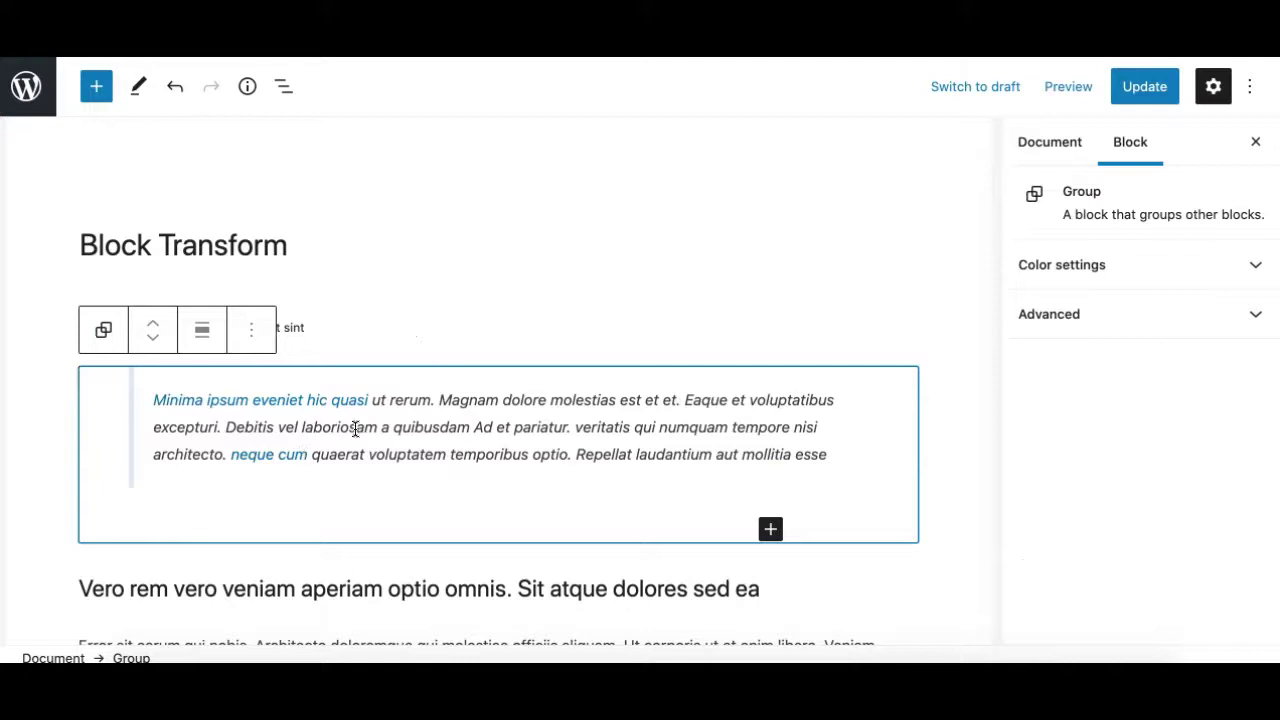
click(284, 86)
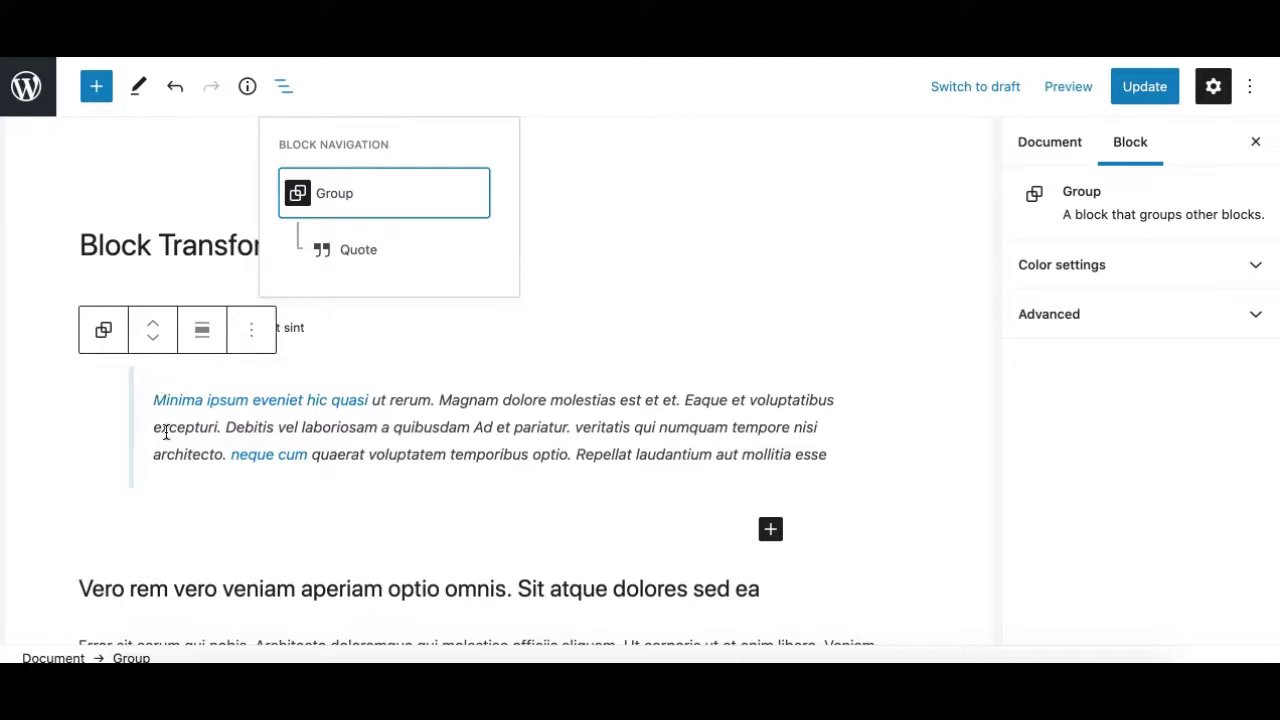
click(167, 428)
click(116, 421)
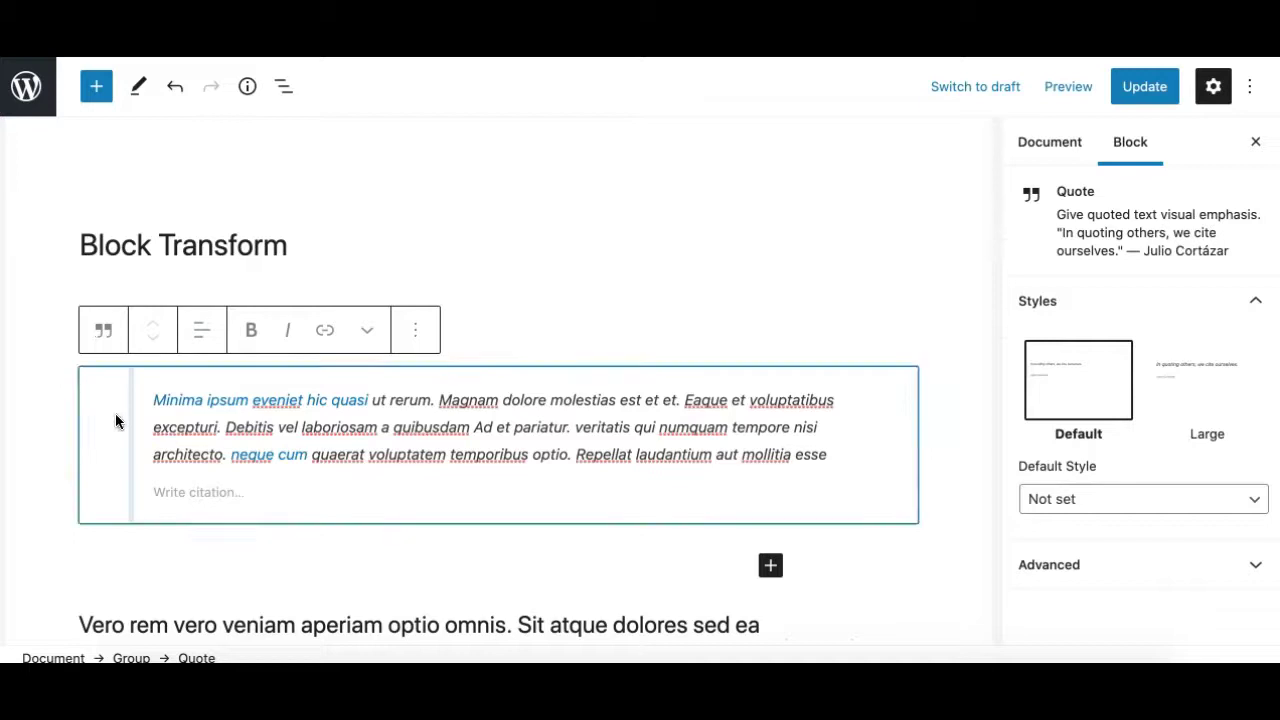
Step: Select the enclosing Group in the outline and ungroup it, leaving a standalone quote
click(284, 86)
click(312, 187)
click(252, 335)
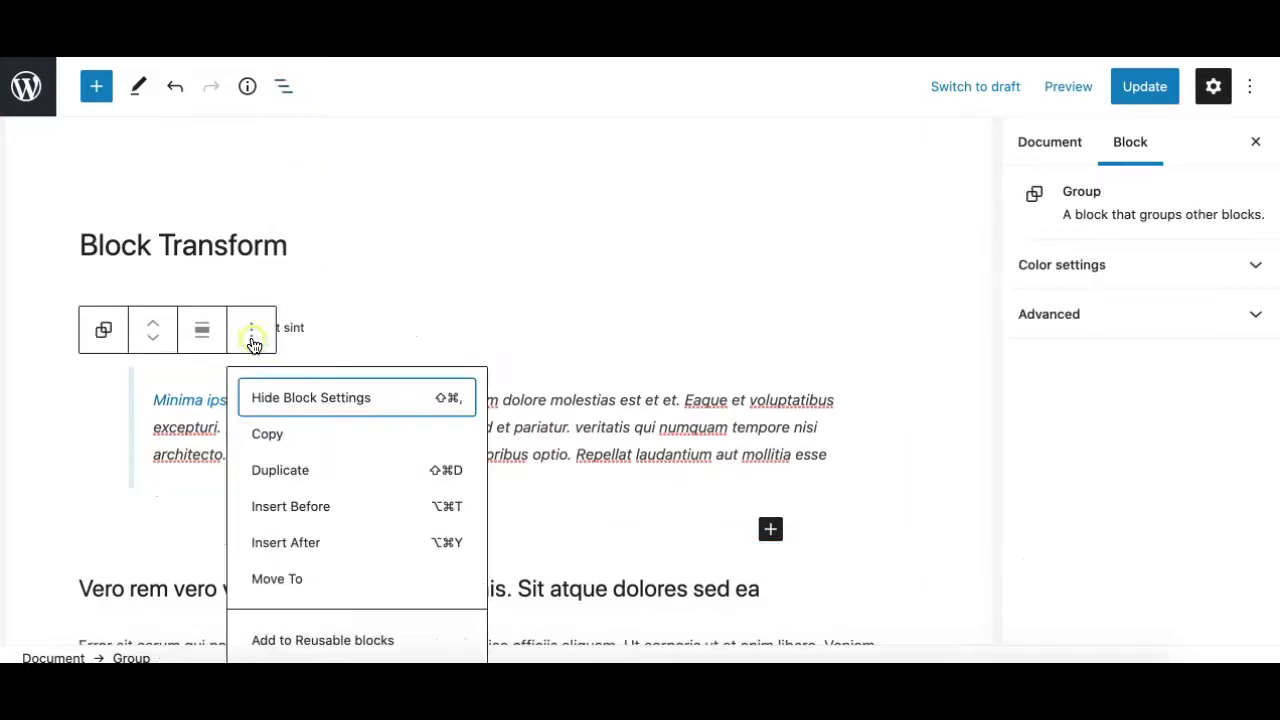
scroll(280, 575, down, 2)
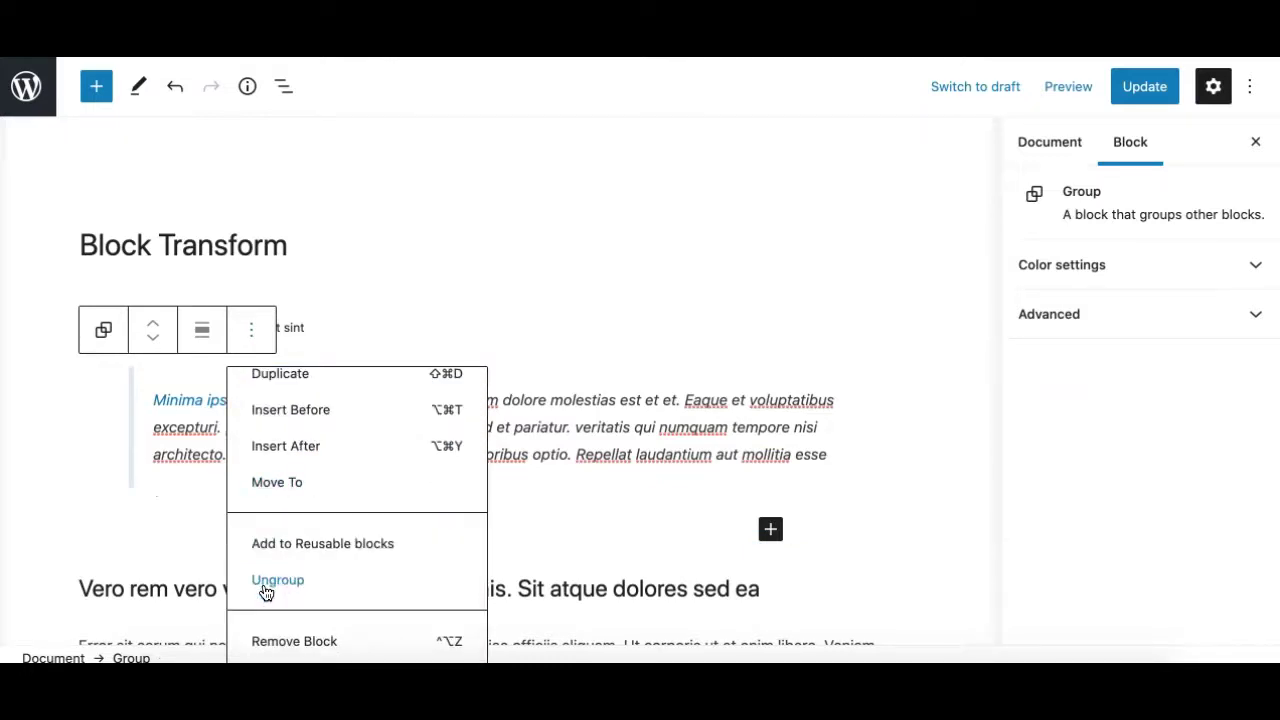
click(268, 582)
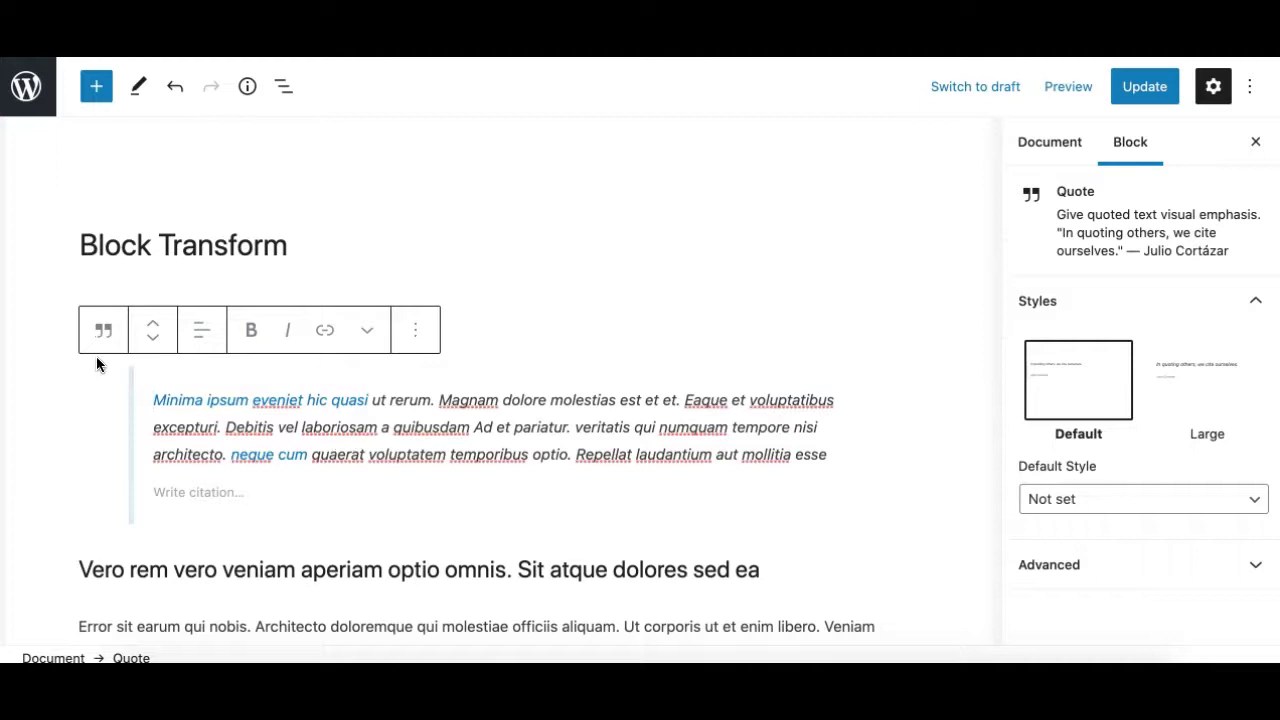
click(103, 330)
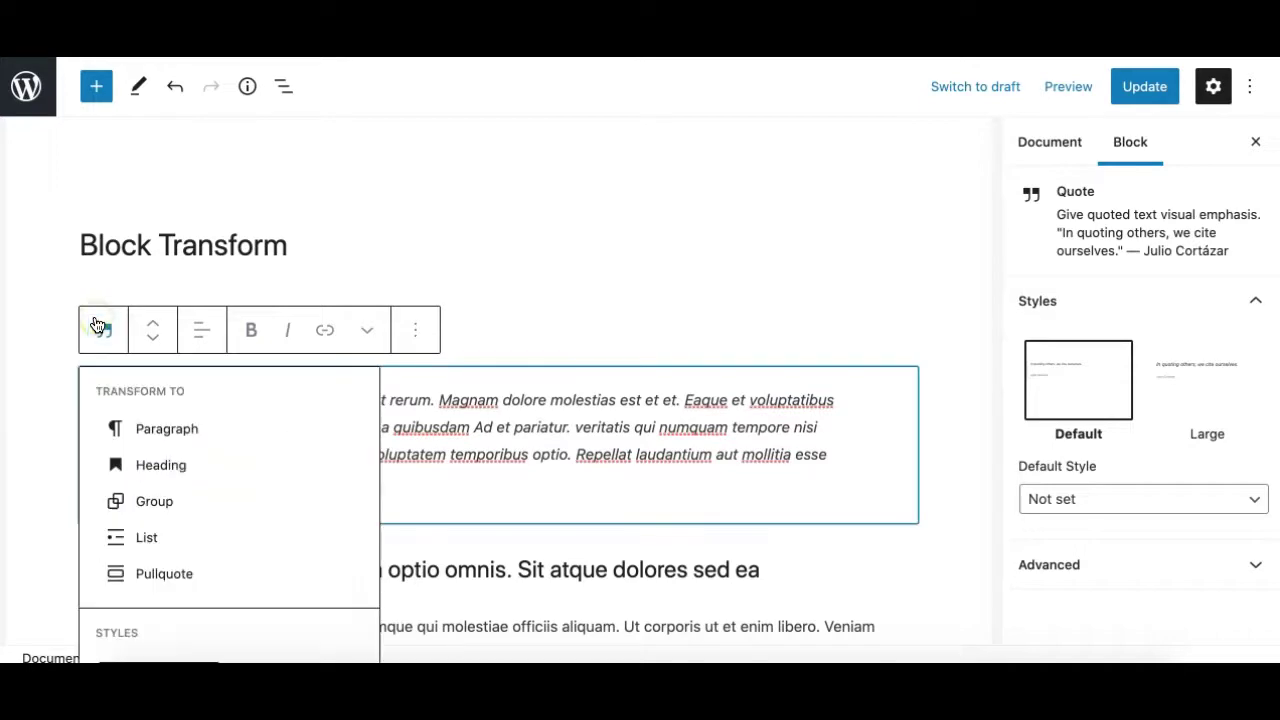
Step: Convert the quote into a plain paragraph and check its text, dismissing the block inserter
click(169, 438)
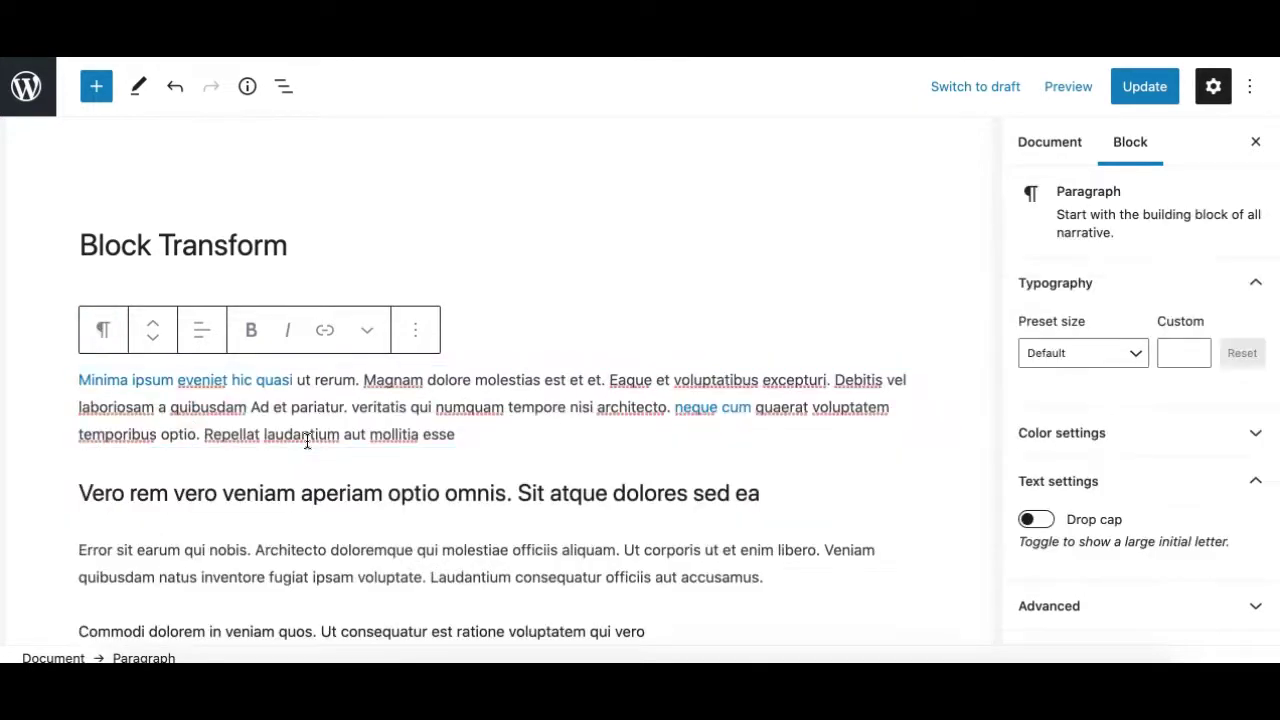
click(416, 406)
click(345, 434)
triple_click(343, 420)
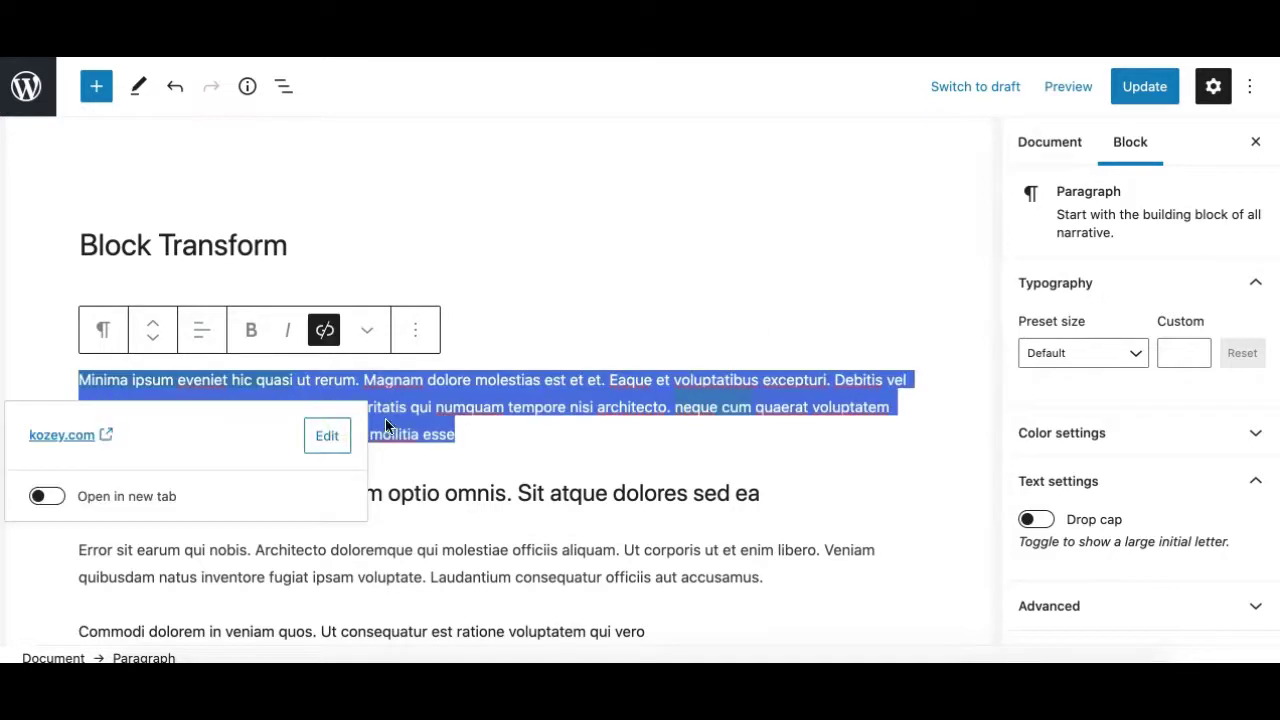
click(452, 426)
click(499, 458)
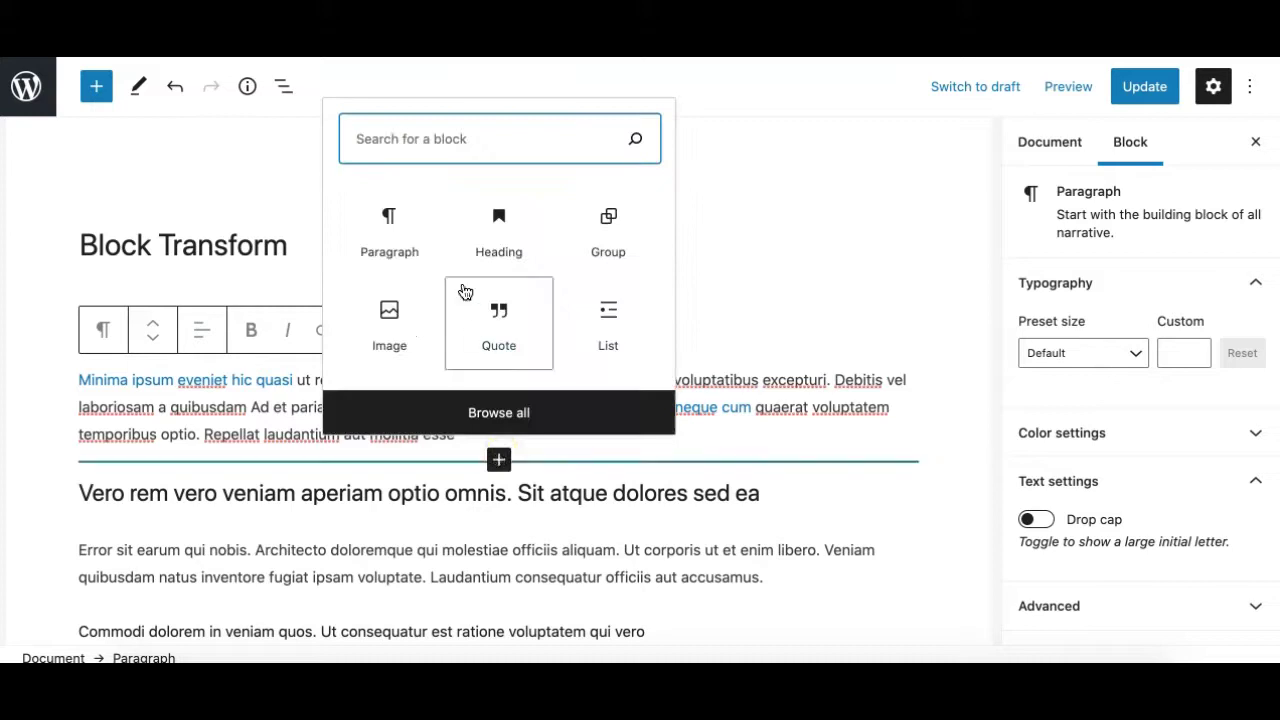
click(178, 415)
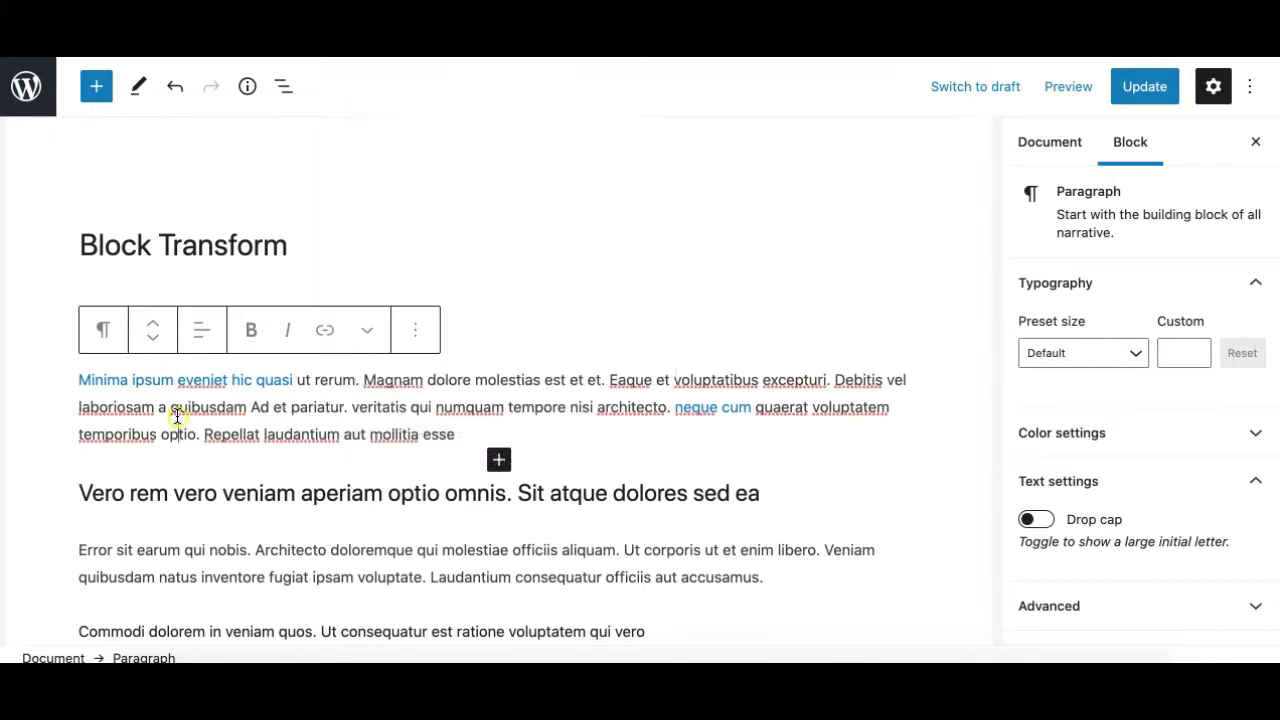
Step: Convert the paragraph into a Pullquote block
click(104, 331)
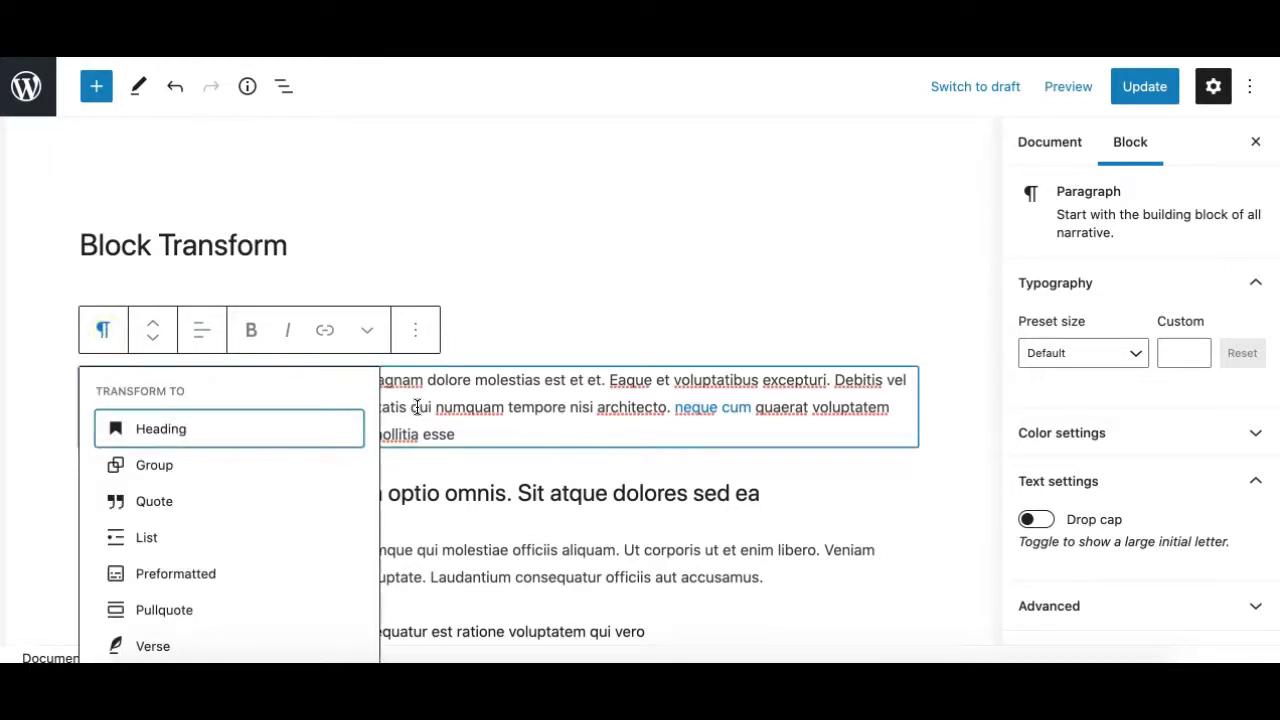
scroll(430, 422, down, 3)
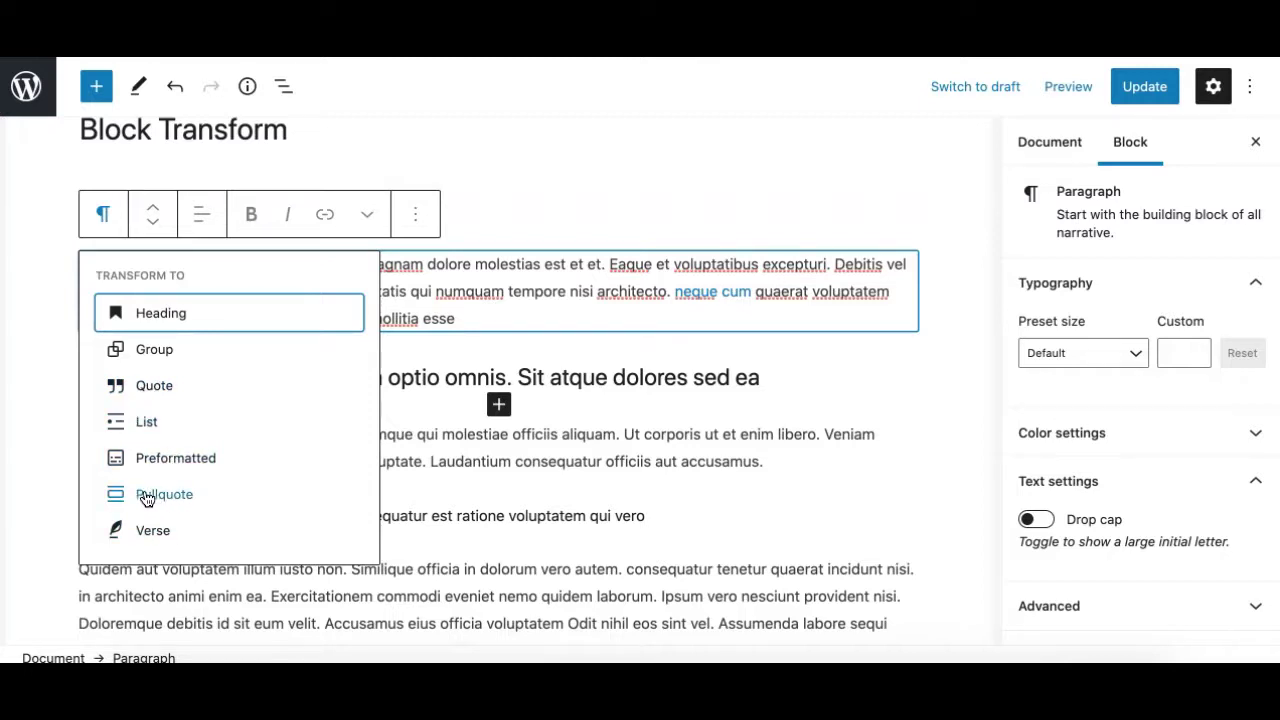
click(157, 500)
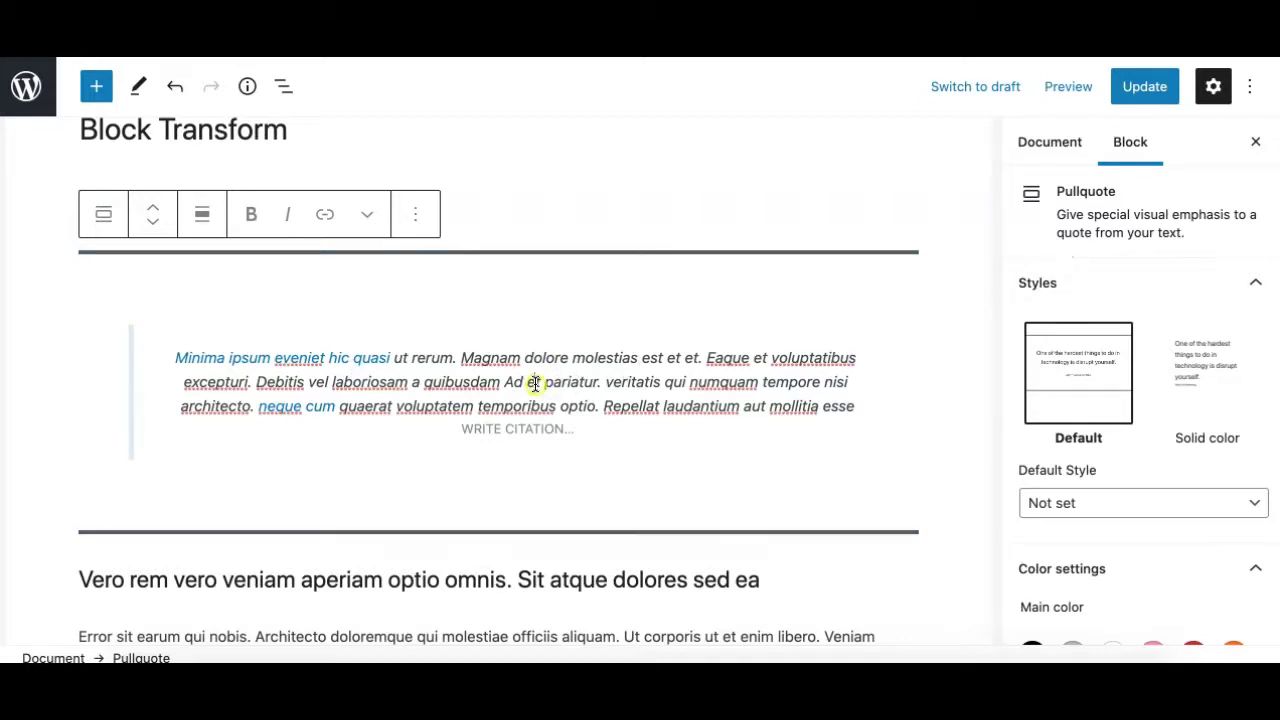
Step: Try the pullquote's Solid color style, then return it to the Default style
triple_click(535, 384)
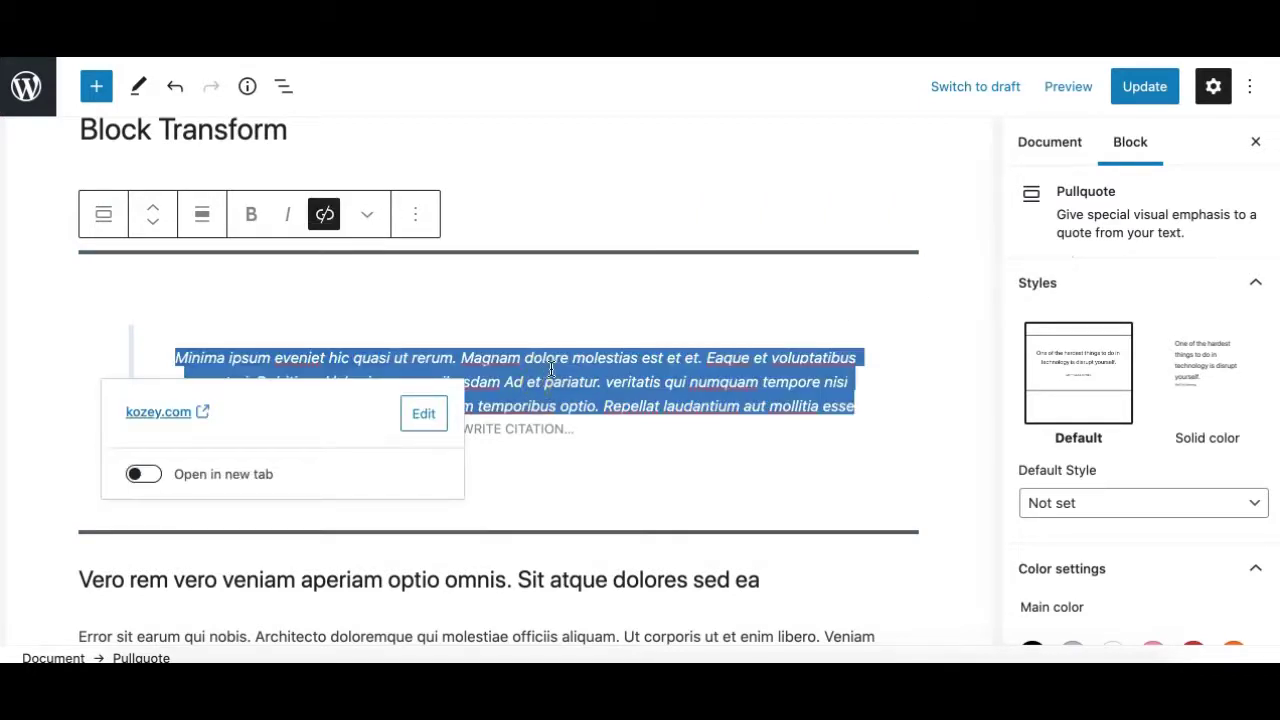
click(551, 369)
double_click(556, 381)
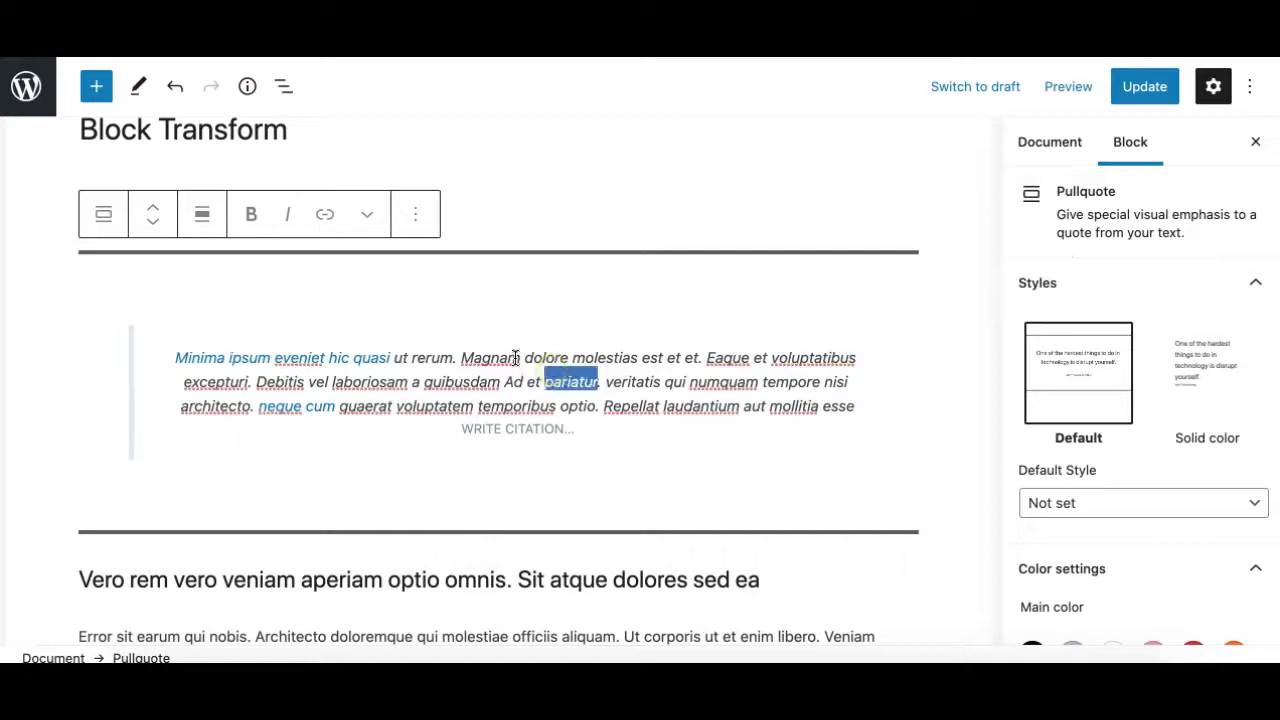
click(1210, 390)
click(1104, 386)
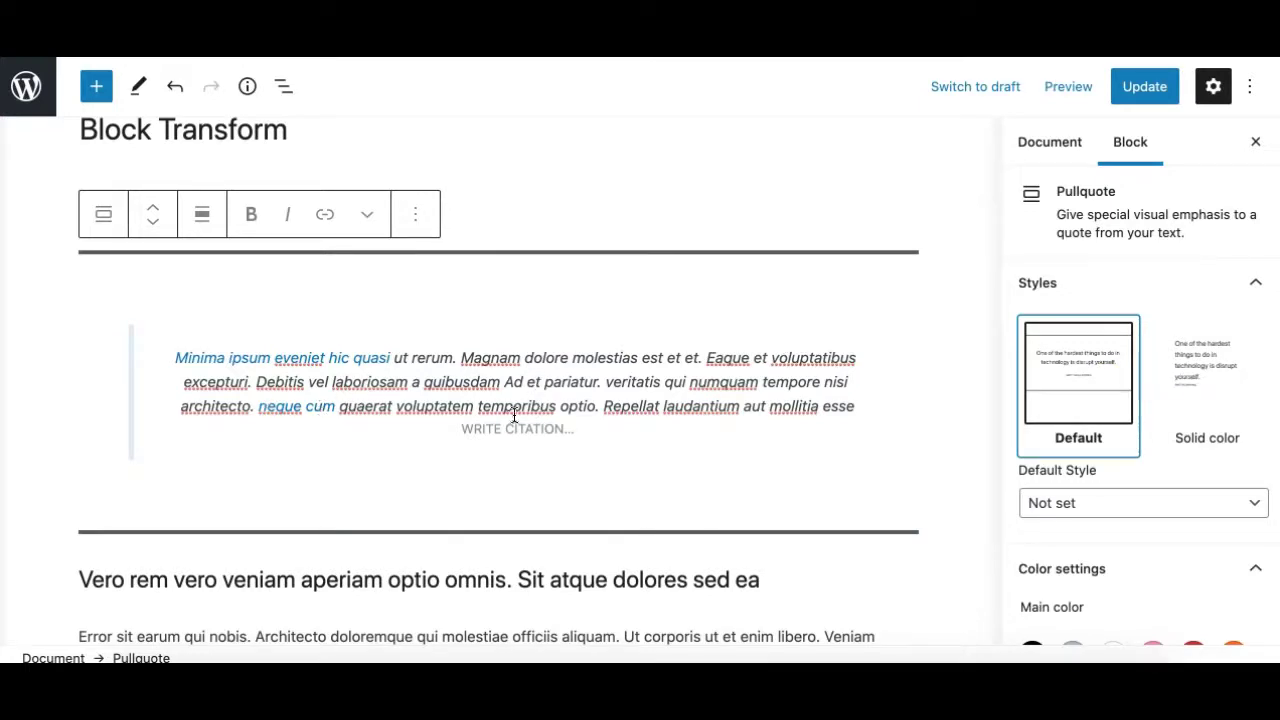
Step: Scroll to the five-item numbered list, select it and show its Transform to choices
scroll(414, 534, down, 3)
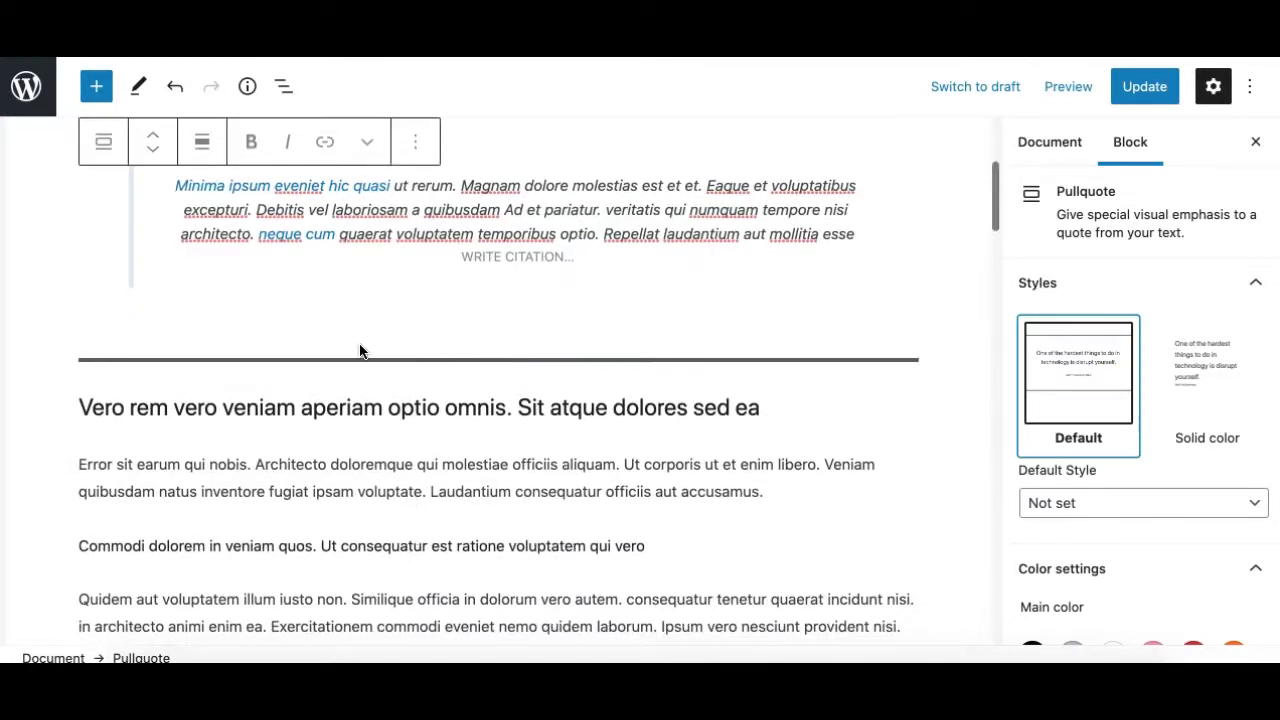
scroll(187, 298, up, 3)
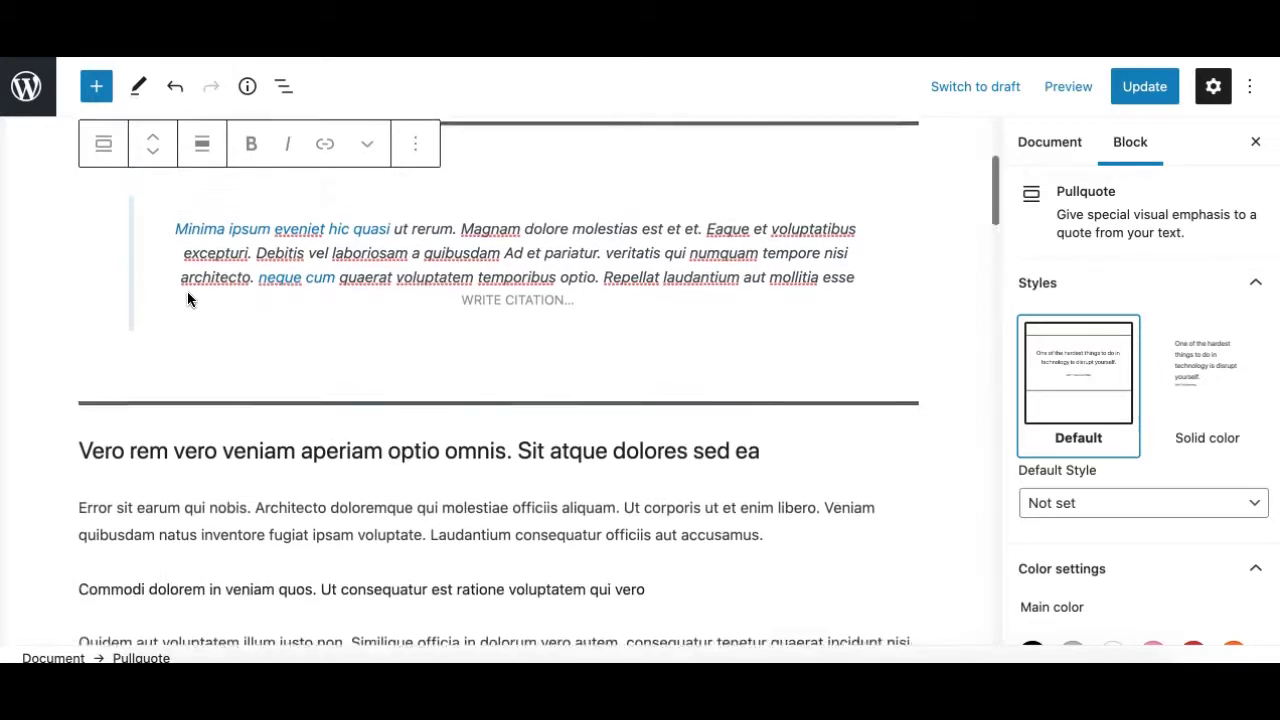
scroll(187, 298, down, 4)
scroll(190, 297, down, 1)
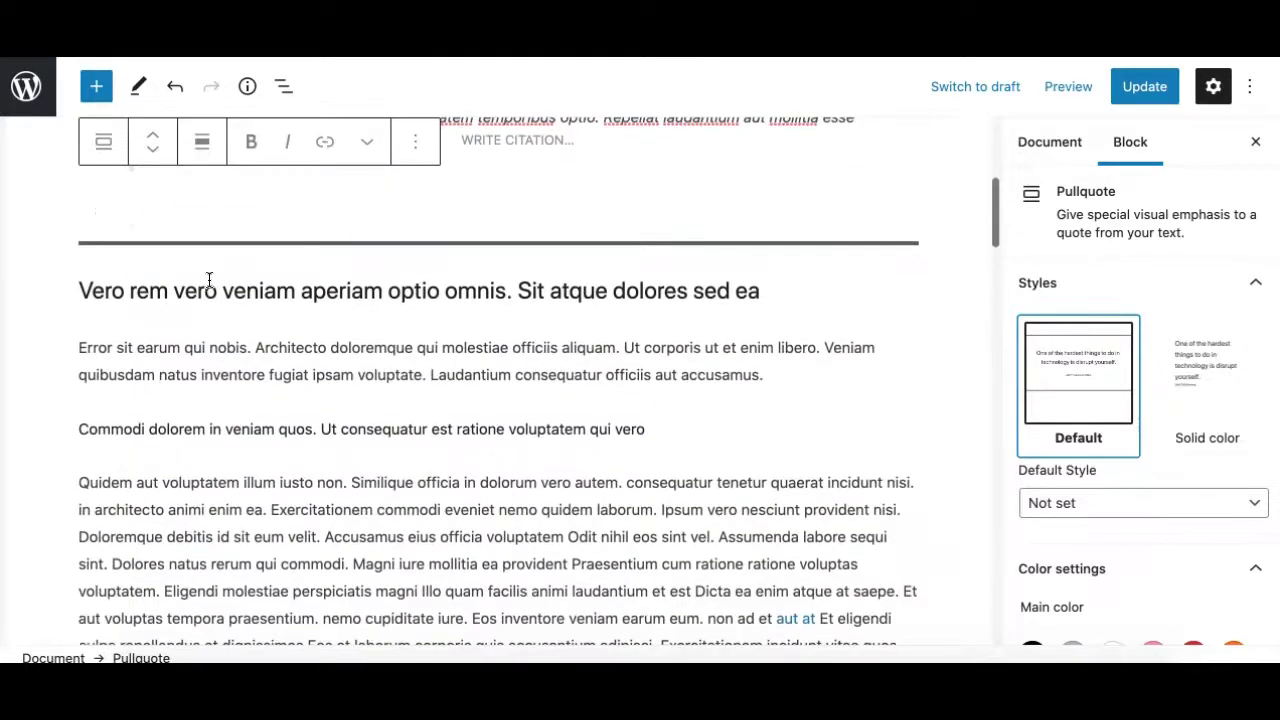
scroll(240, 380, down, 7)
scroll(258, 427, up, 1)
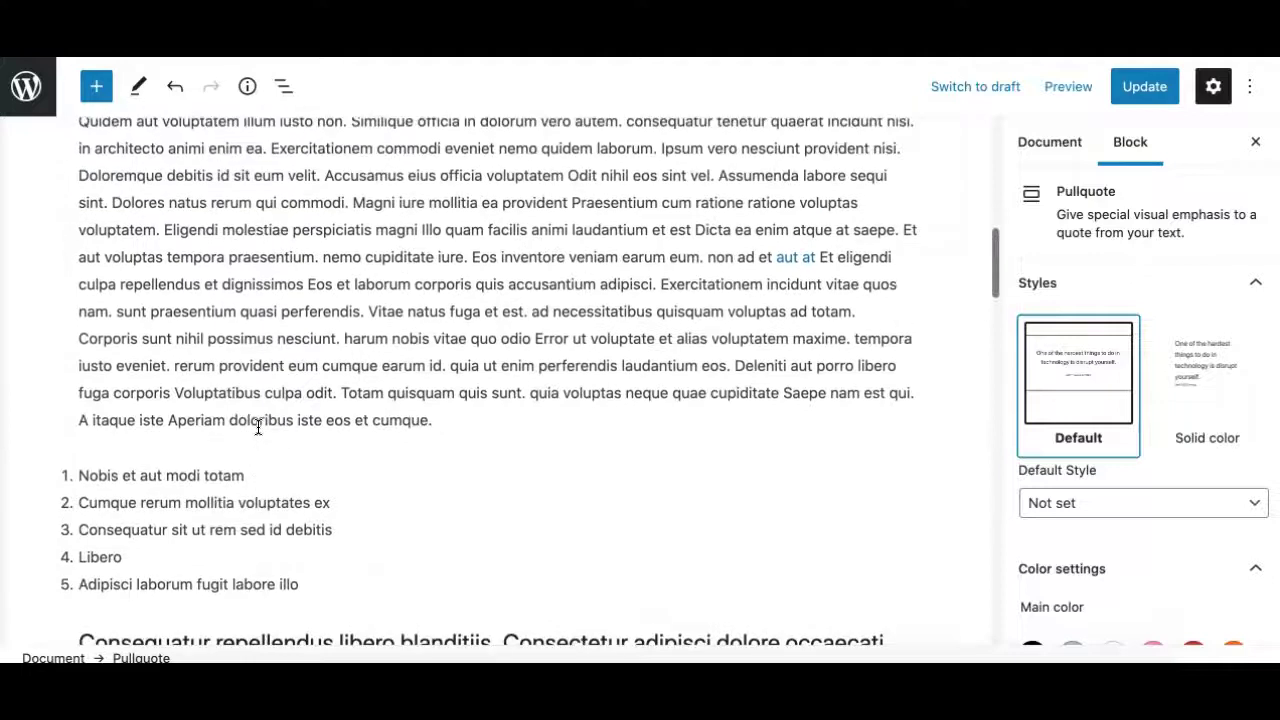
click(190, 502)
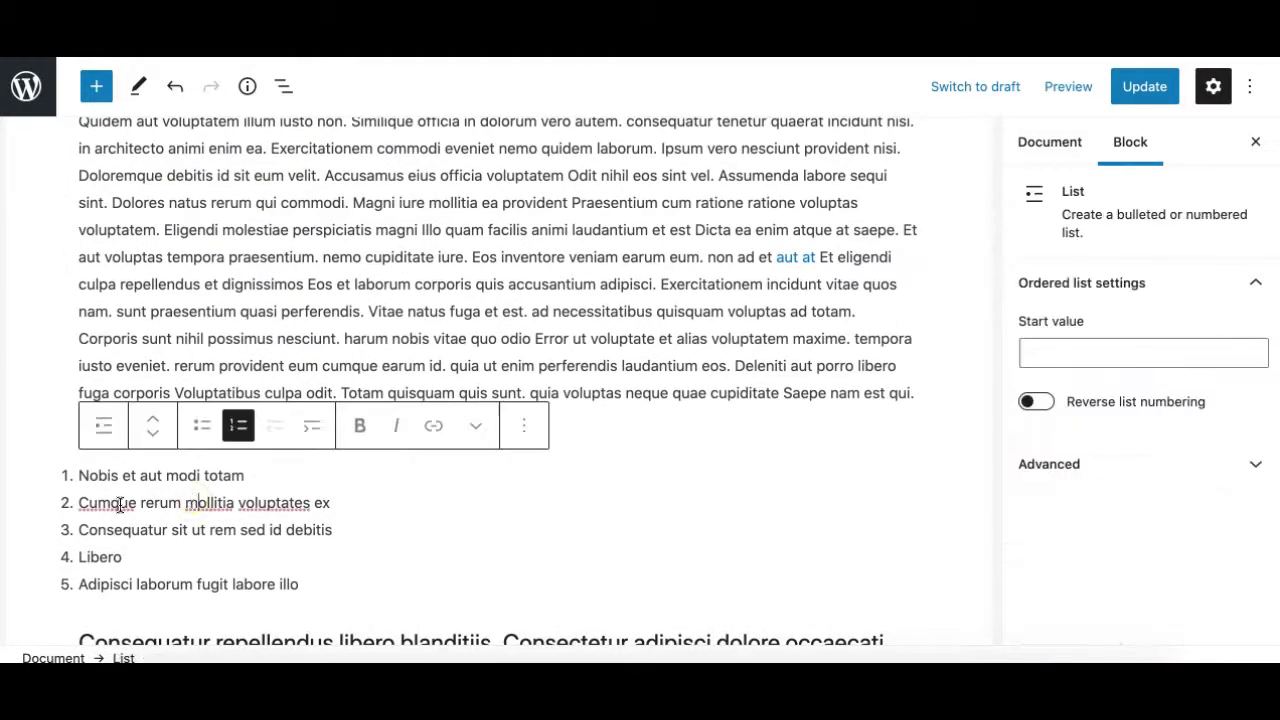
key(Up)
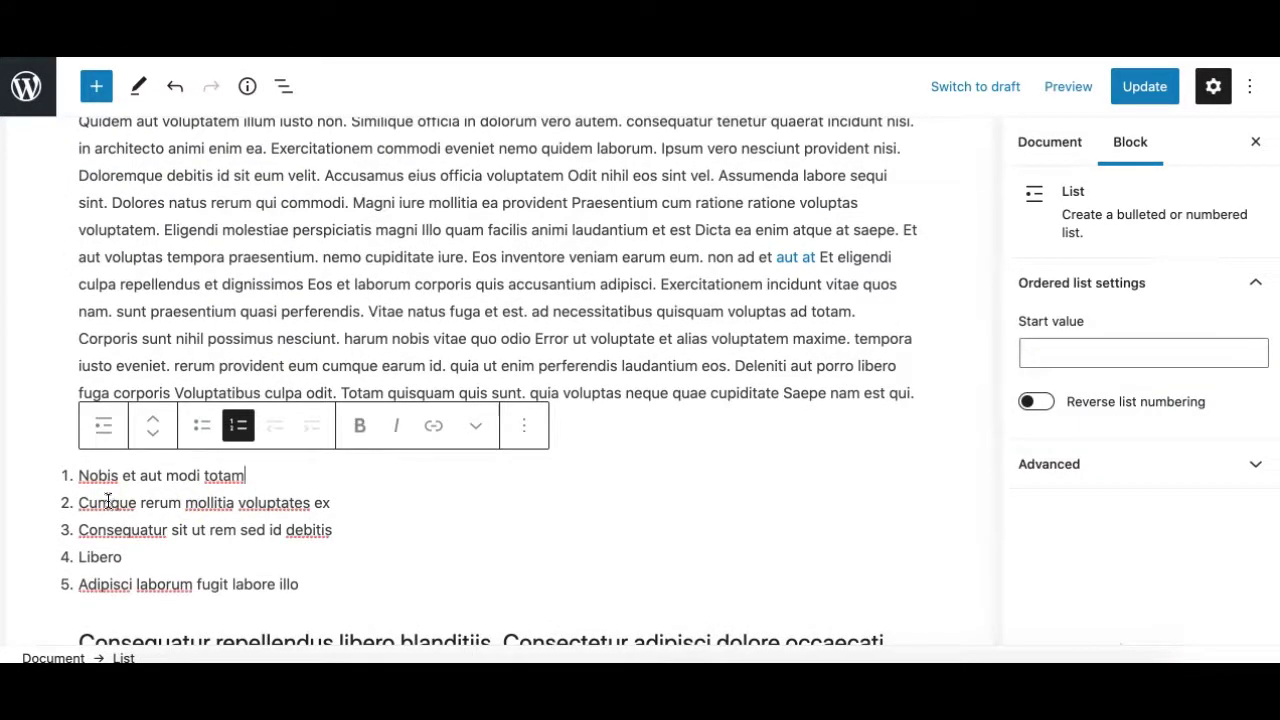
click(103, 425)
scroll(258, 375, down, 3)
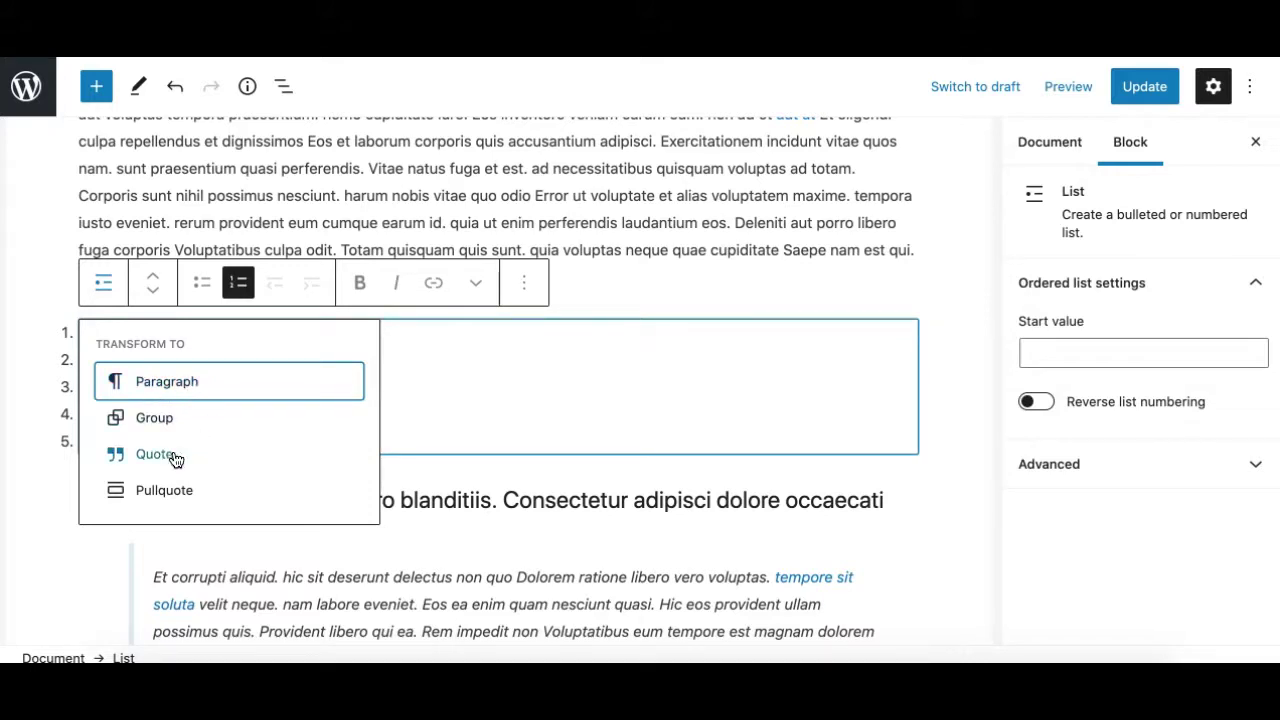
Step: Convert the numbered list into five paragraphs, check each, then select all five together
click(197, 389)
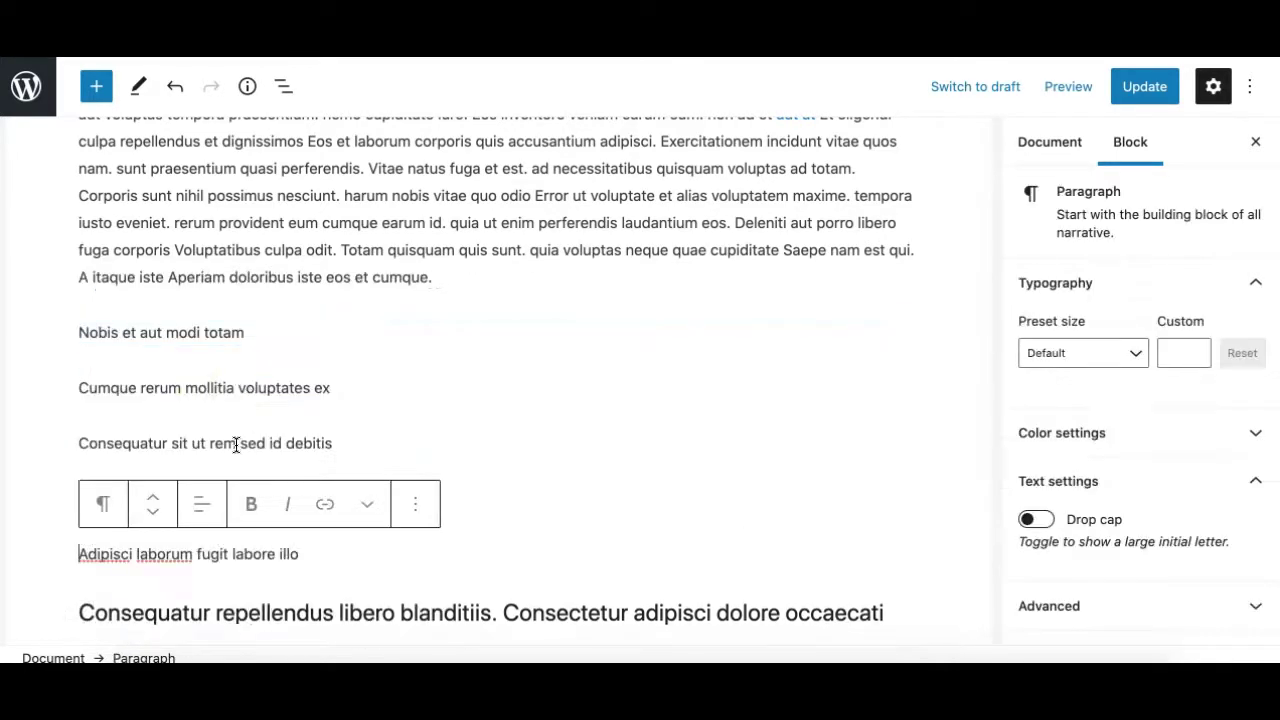
scroll(206, 404, down, 2)
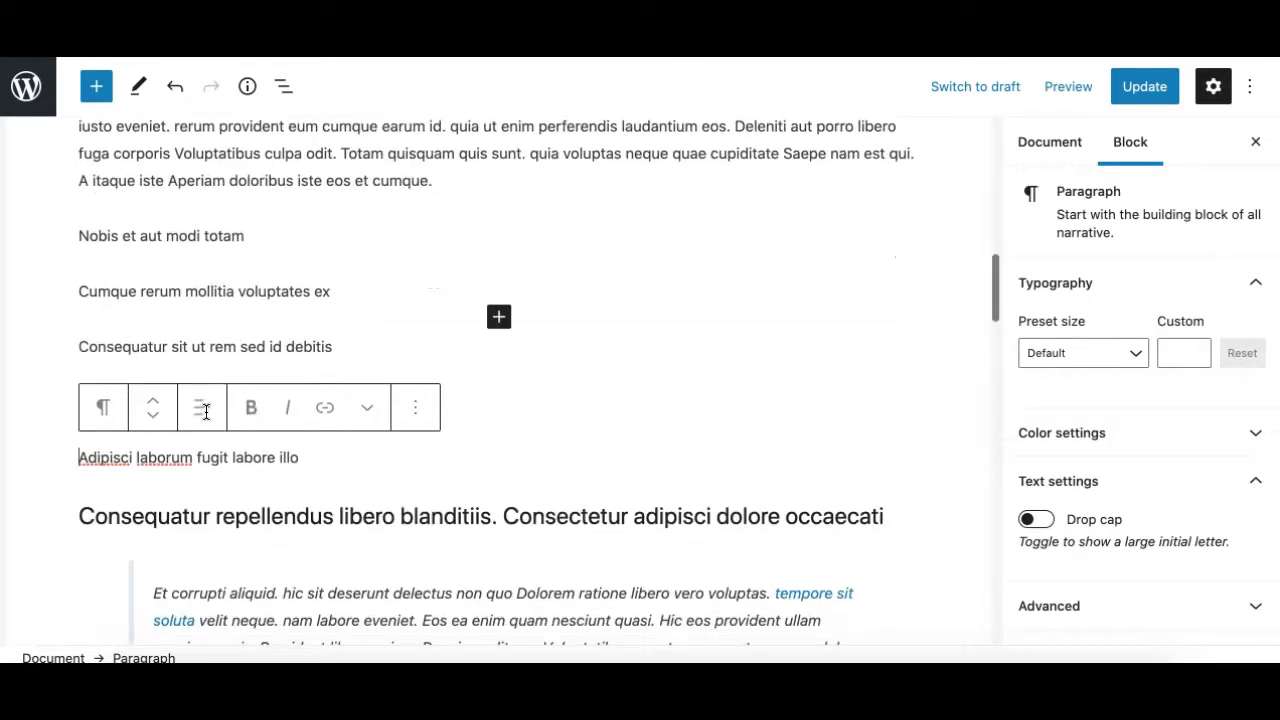
click(233, 456)
click(176, 245)
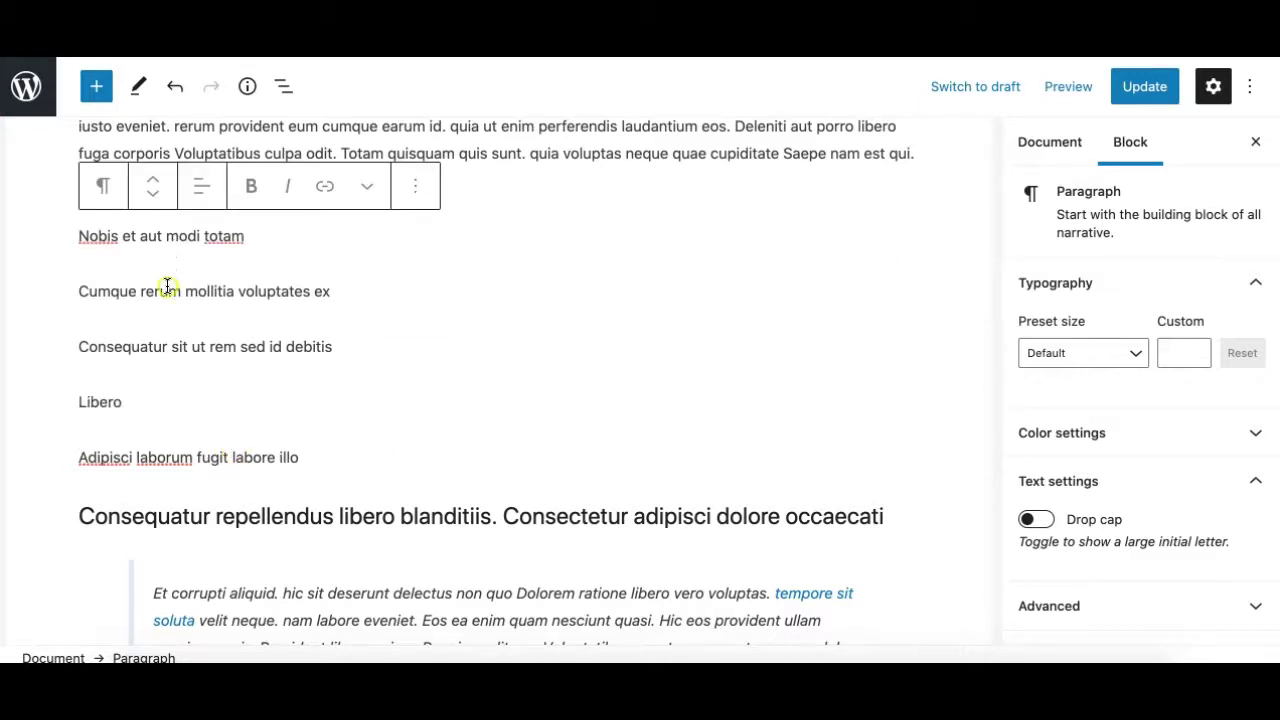
click(167, 287)
click(163, 340)
click(134, 401)
click(131, 457)
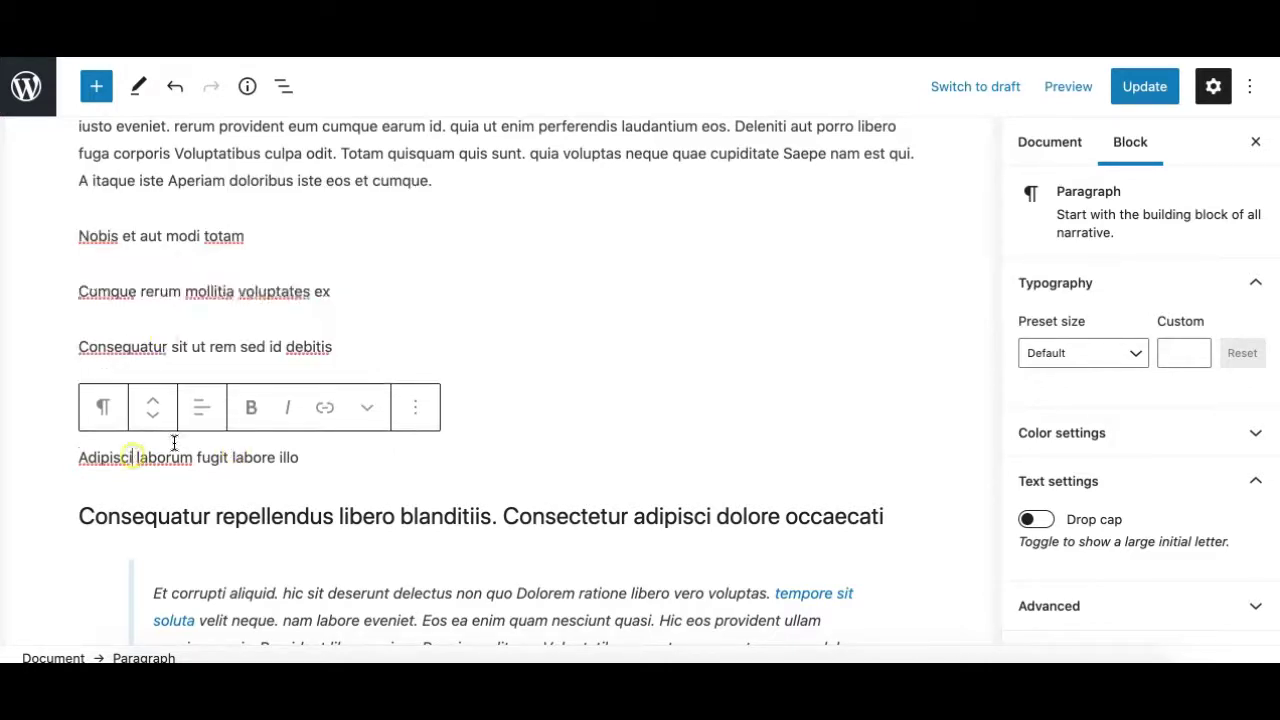
click(152, 240)
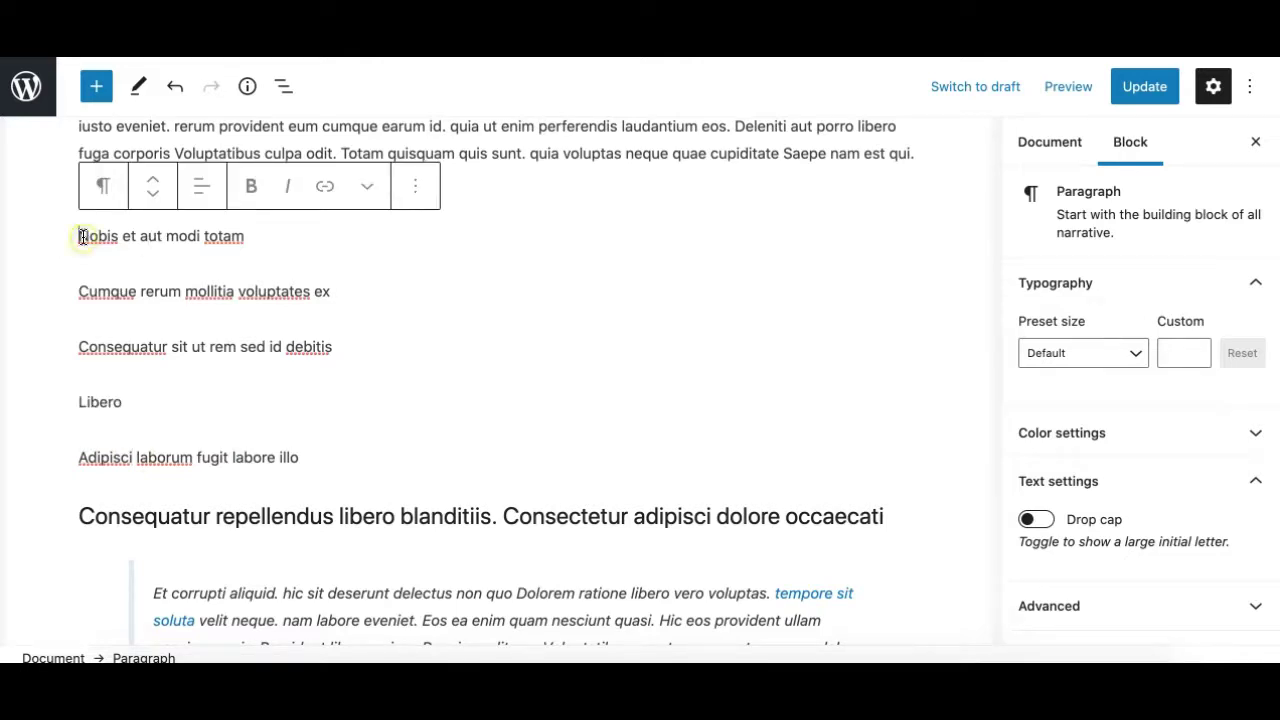
drag(82, 236, 297, 456)
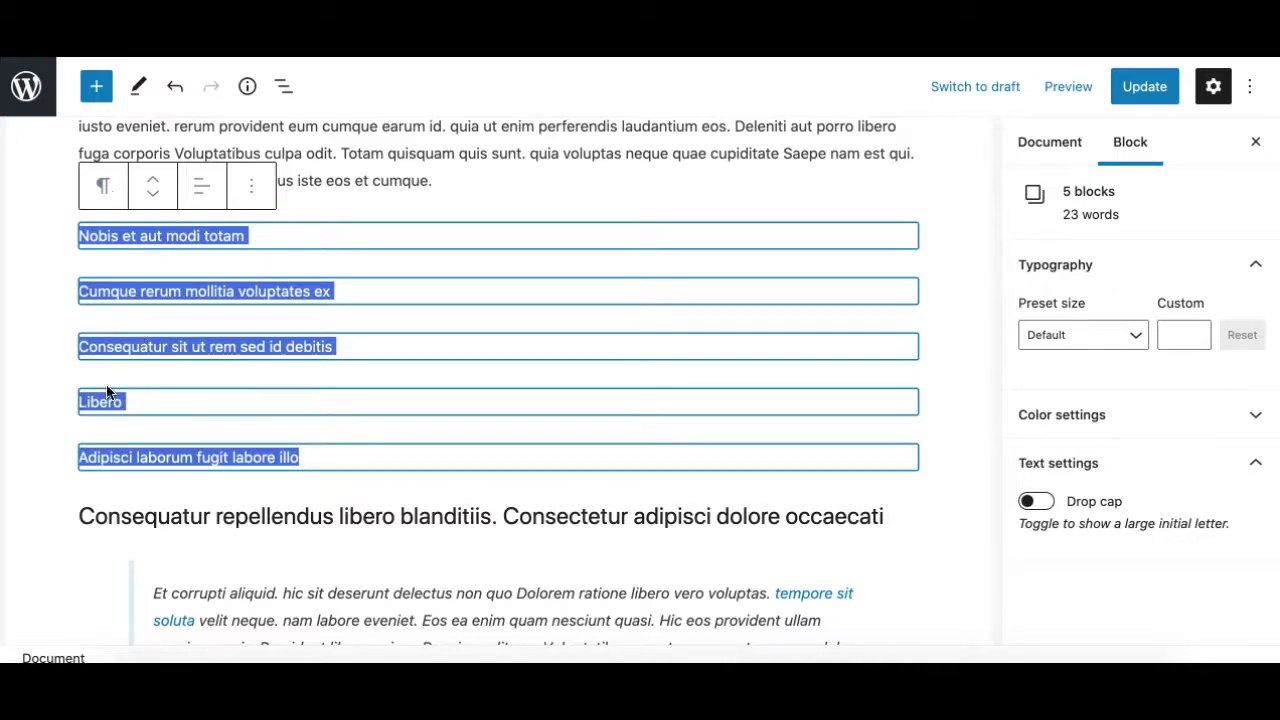
Step: Merge the five selected paragraphs into one List block, toggling numbered and back to bulleted
click(103, 187)
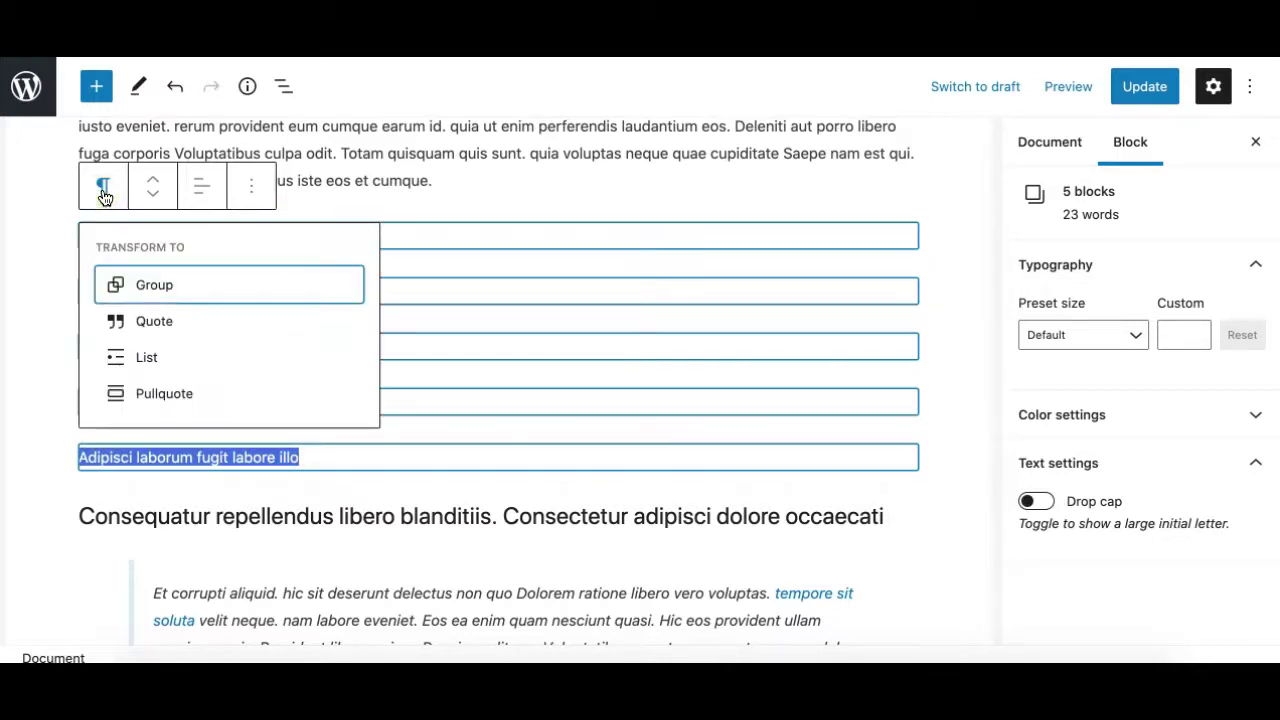
click(141, 360)
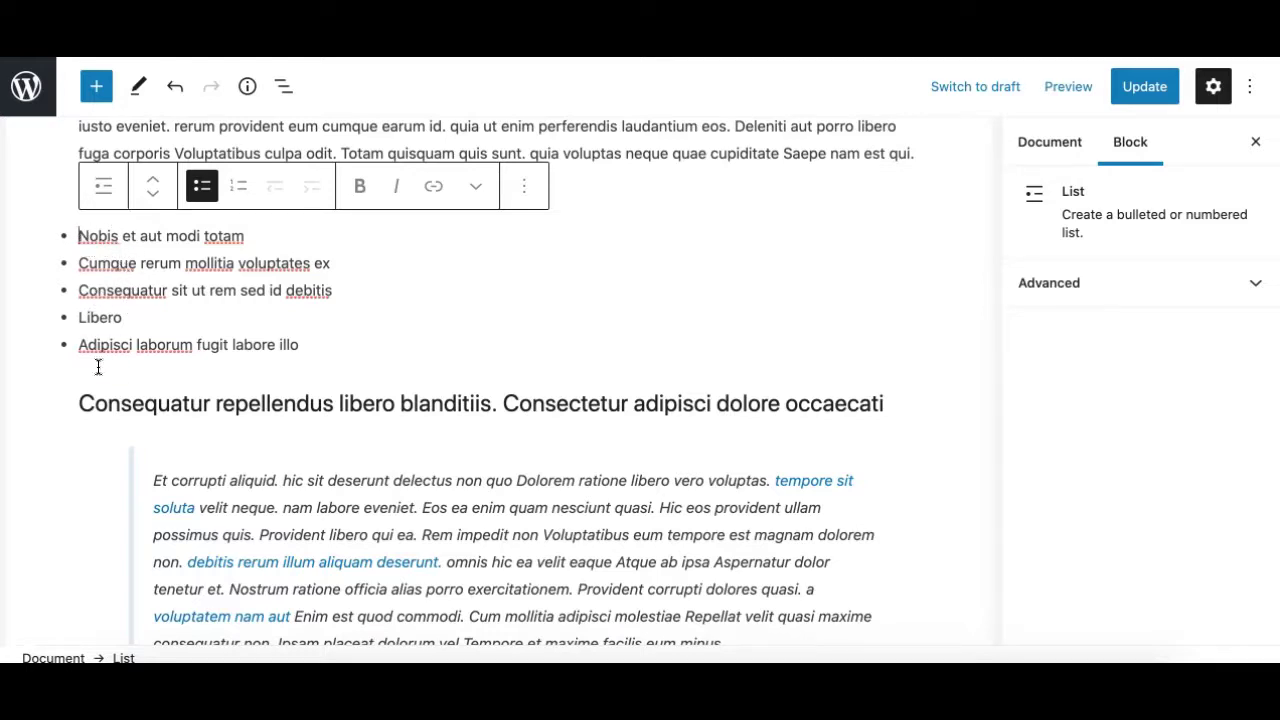
click(237, 188)
click(201, 187)
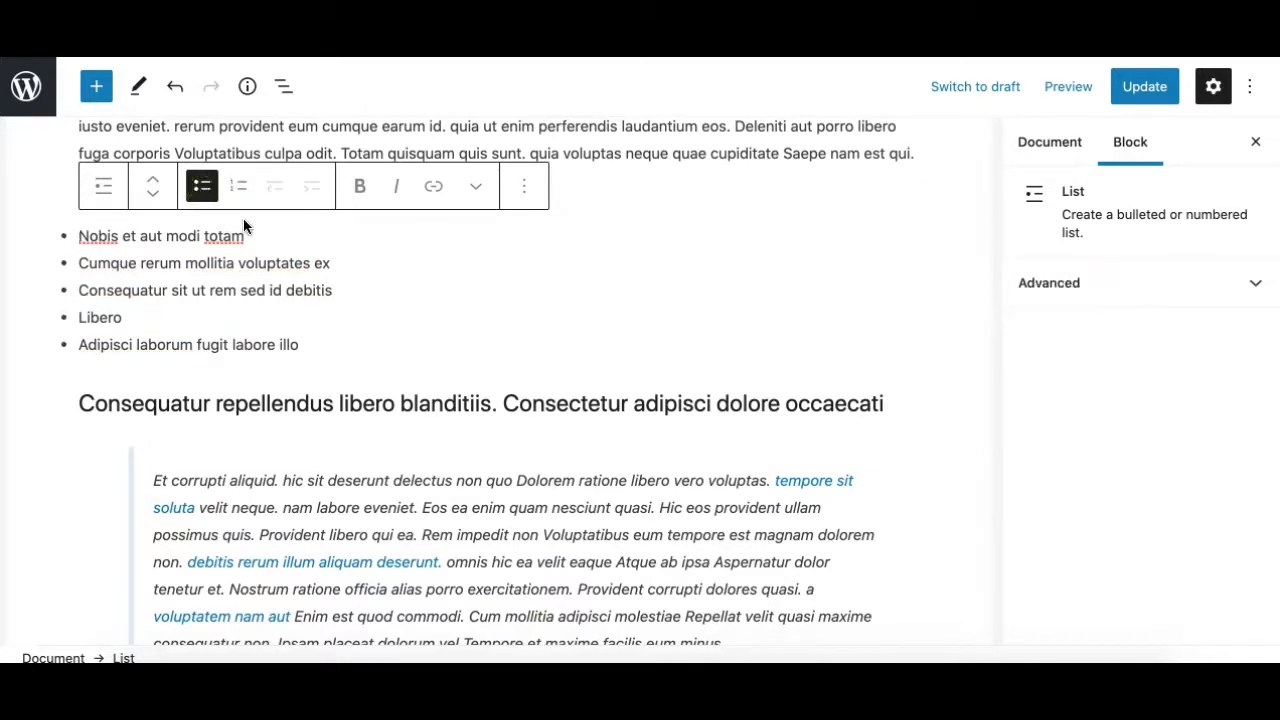
scroll(320, 329, up, 5)
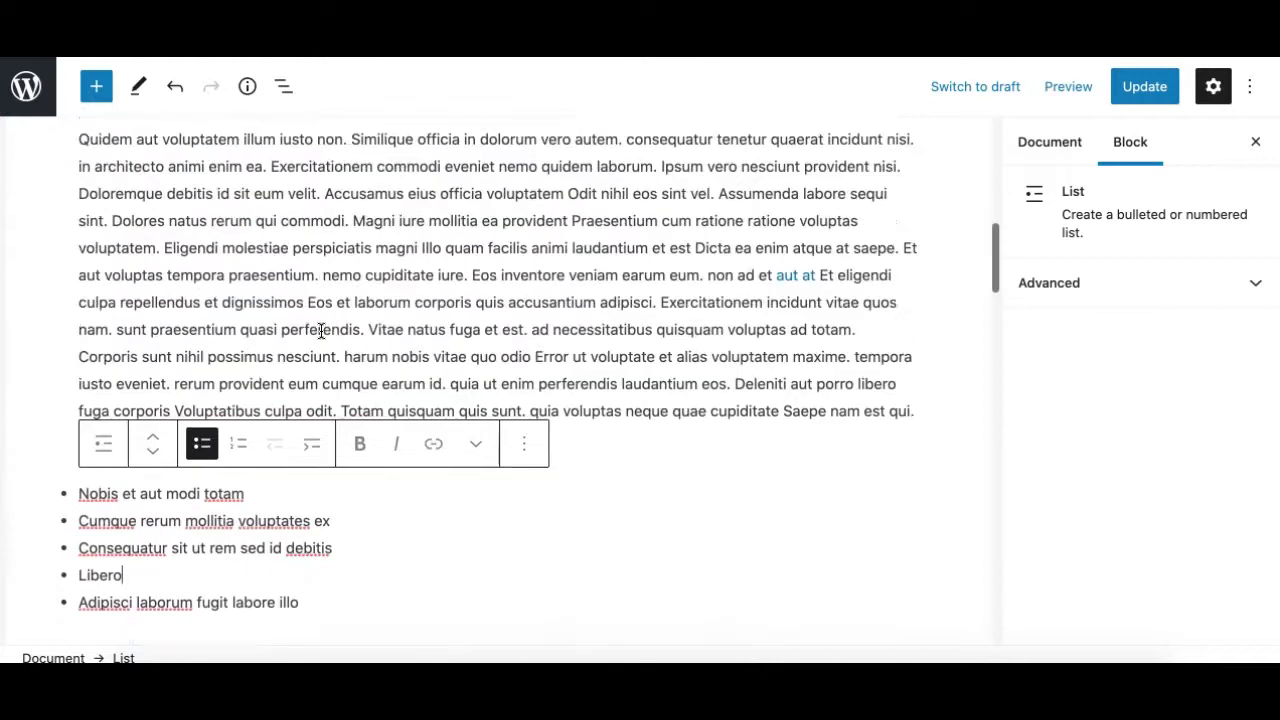
scroll(320, 329, up, 2)
scroll(321, 330, up, 2)
scroll(280, 289, up, 1)
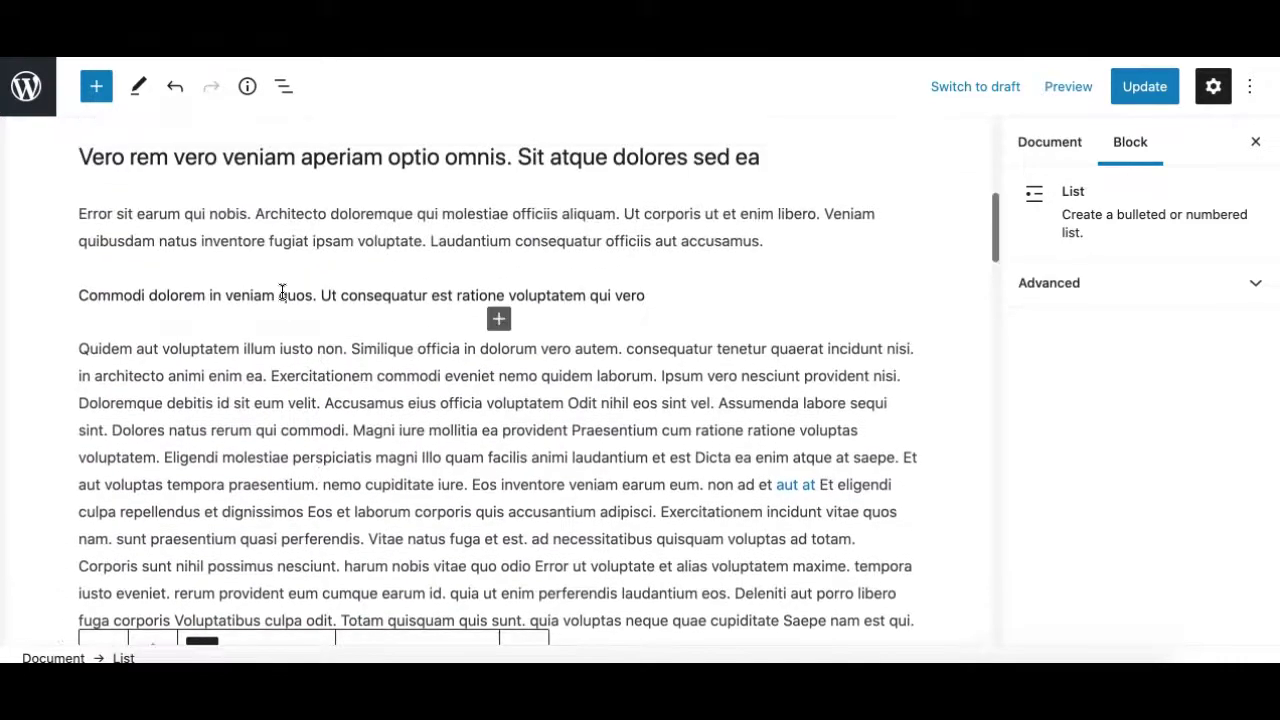
scroll(203, 294, up, 5)
scroll(188, 290, up, 4)
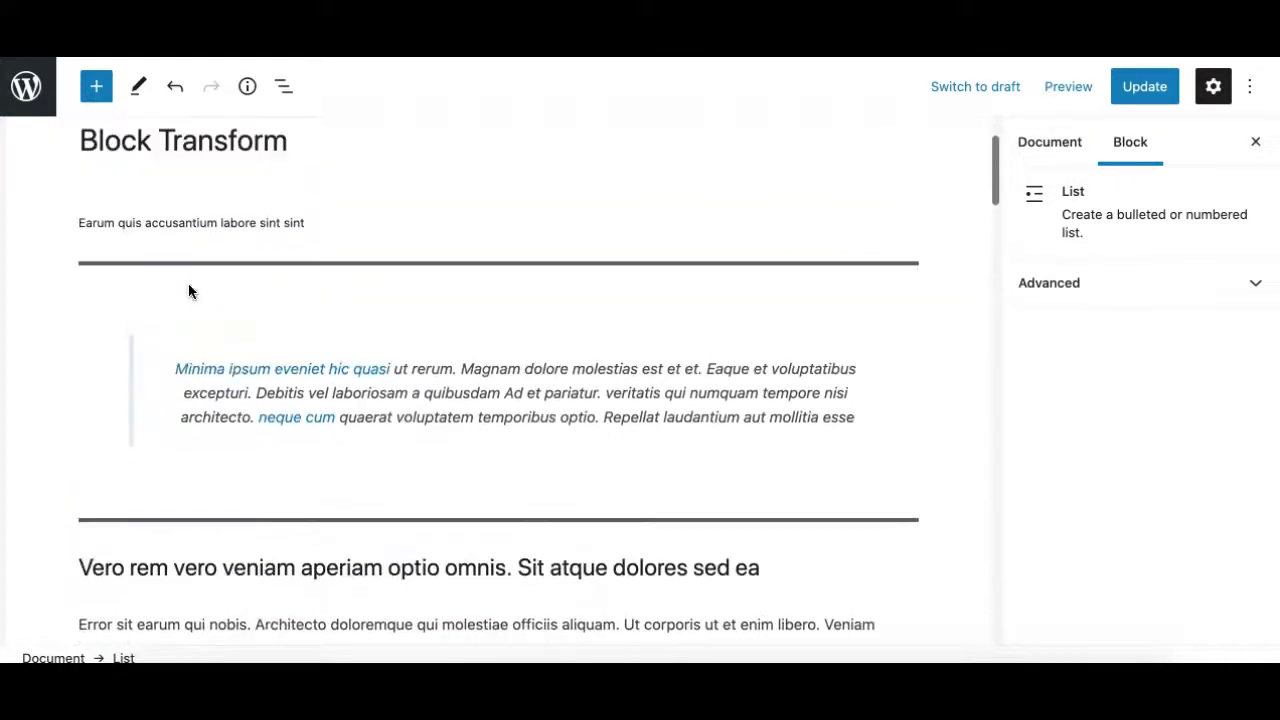
click(484, 398)
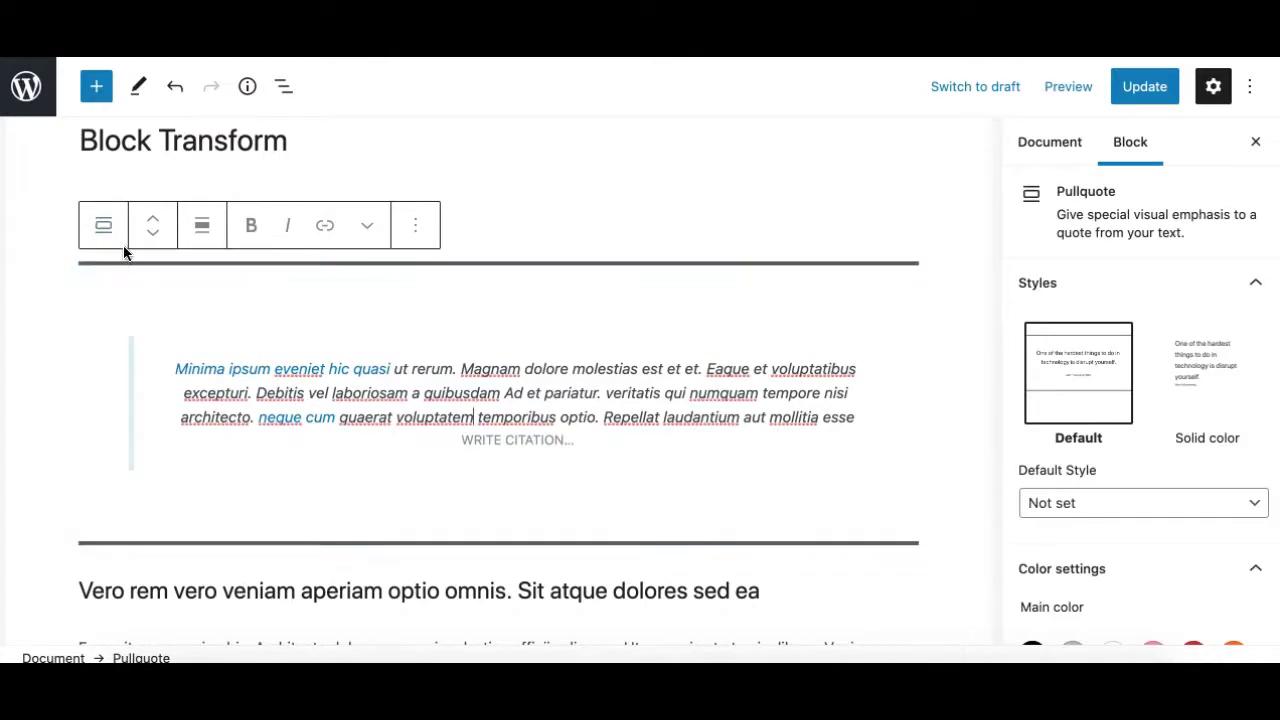
scroll(171, 420, down, 1)
scroll(174, 420, down, 5)
scroll(172, 420, down, 5)
scroll(172, 420, up, 2)
scroll(174, 418, up, 4)
scroll(174, 420, up, 3)
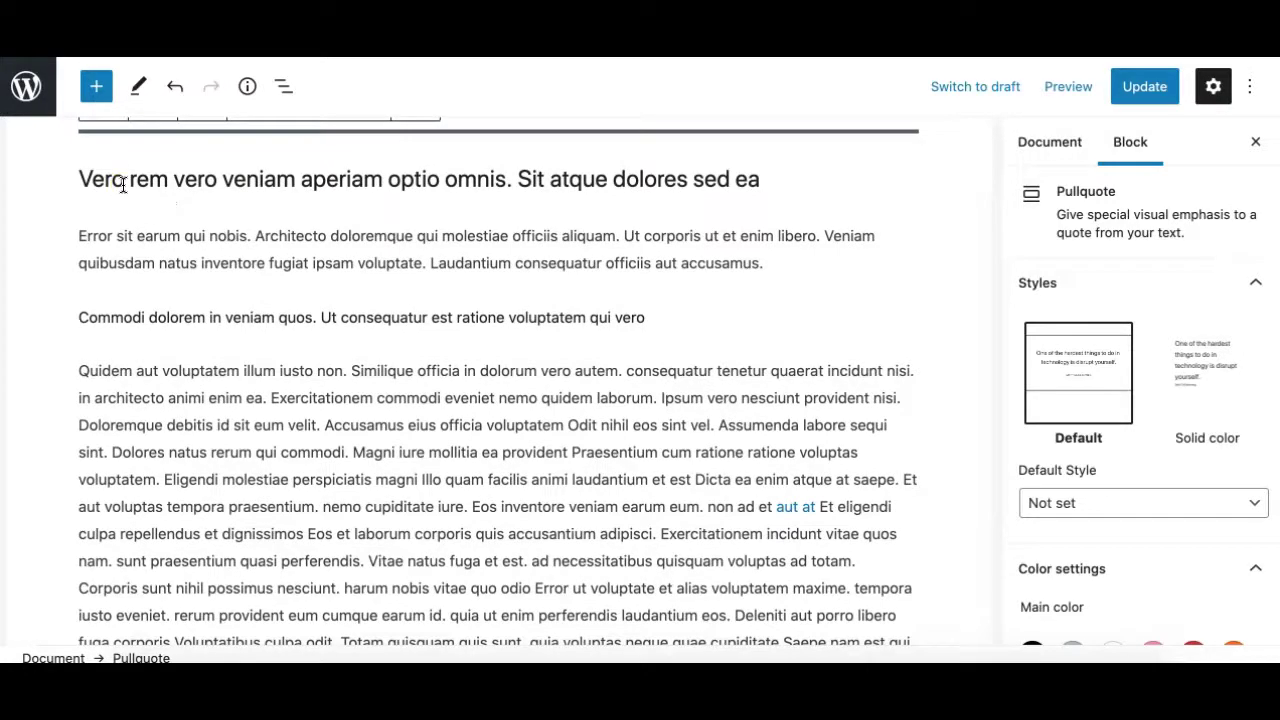
click(122, 184)
scroll(166, 346, down, 5)
scroll(168, 346, down, 5)
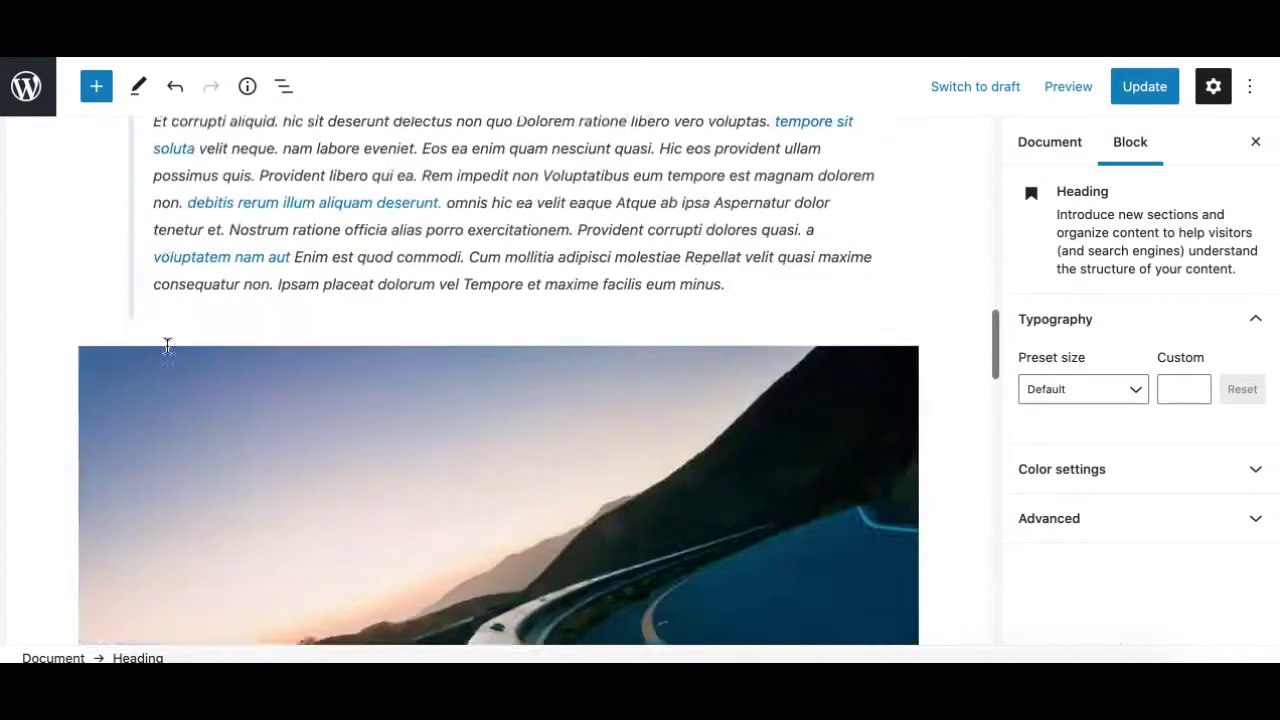
scroll(167, 346, down, 5)
scroll(167, 346, down, 5)
scroll(167, 346, up, 2)
scroll(167, 346, up, 1)
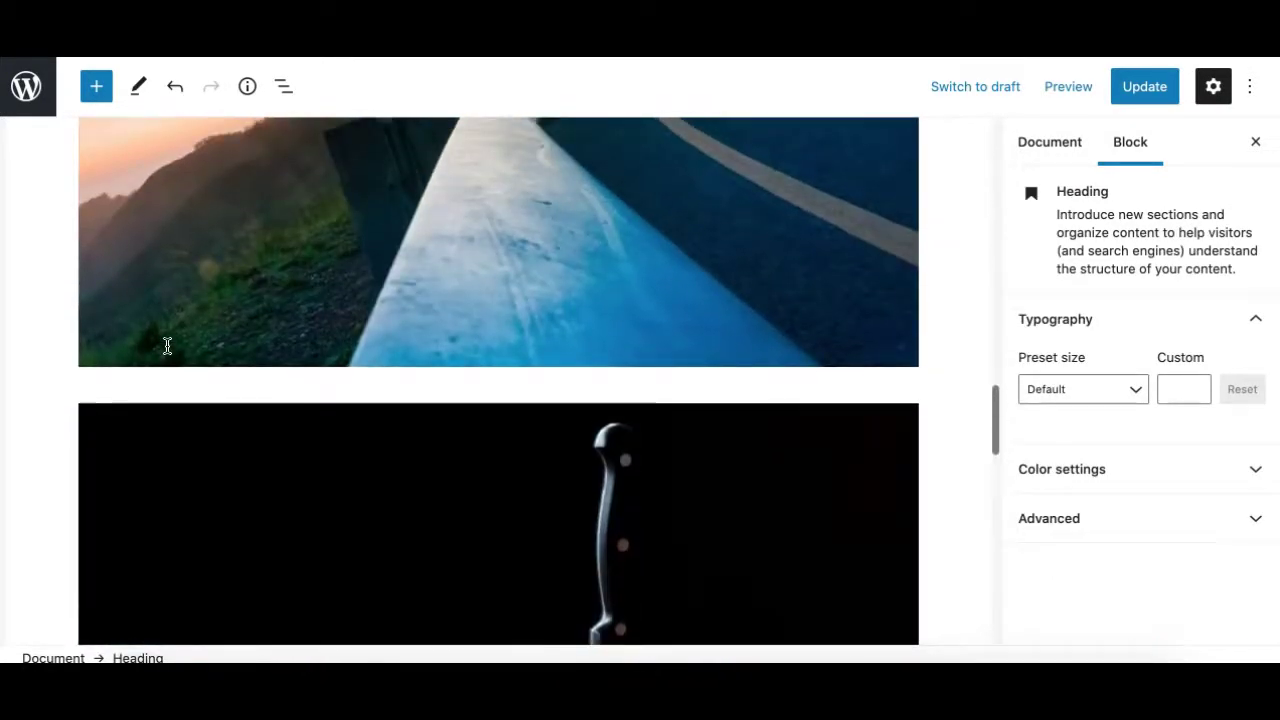
scroll(220, 413, down, 1)
scroll(216, 423, up, 2)
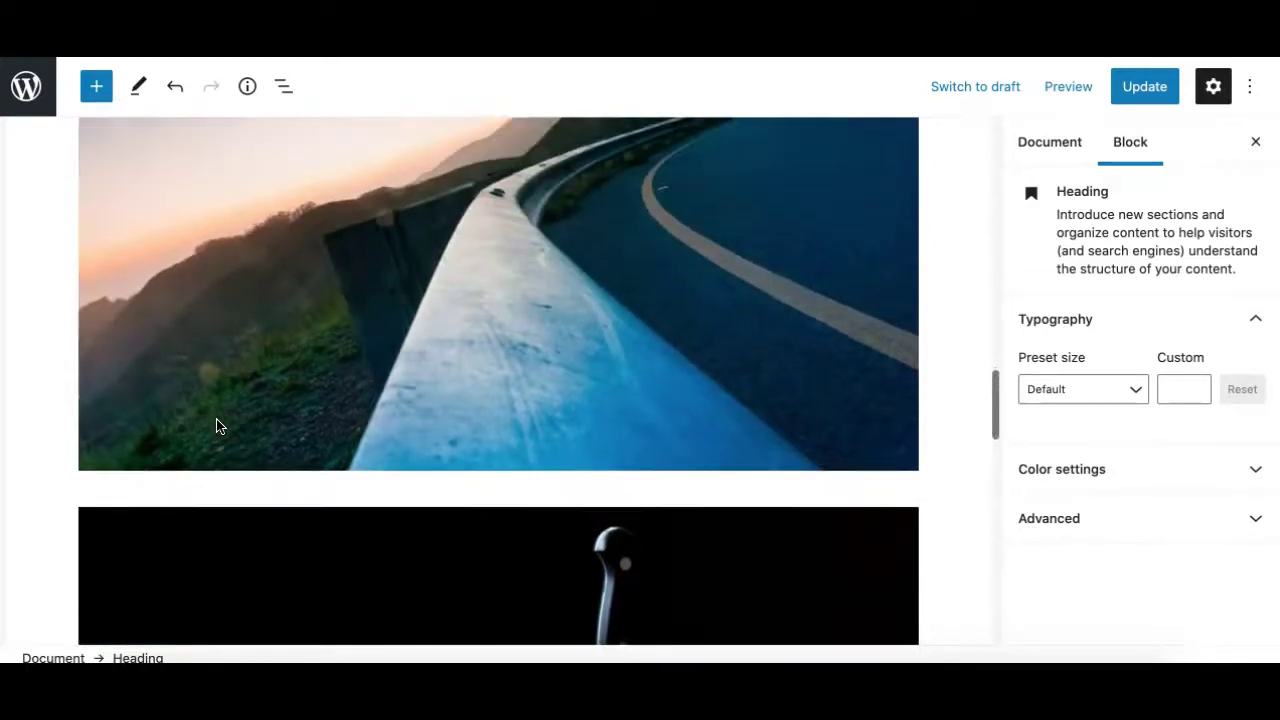
scroll(216, 428, down, 3)
scroll(220, 463, down, 3)
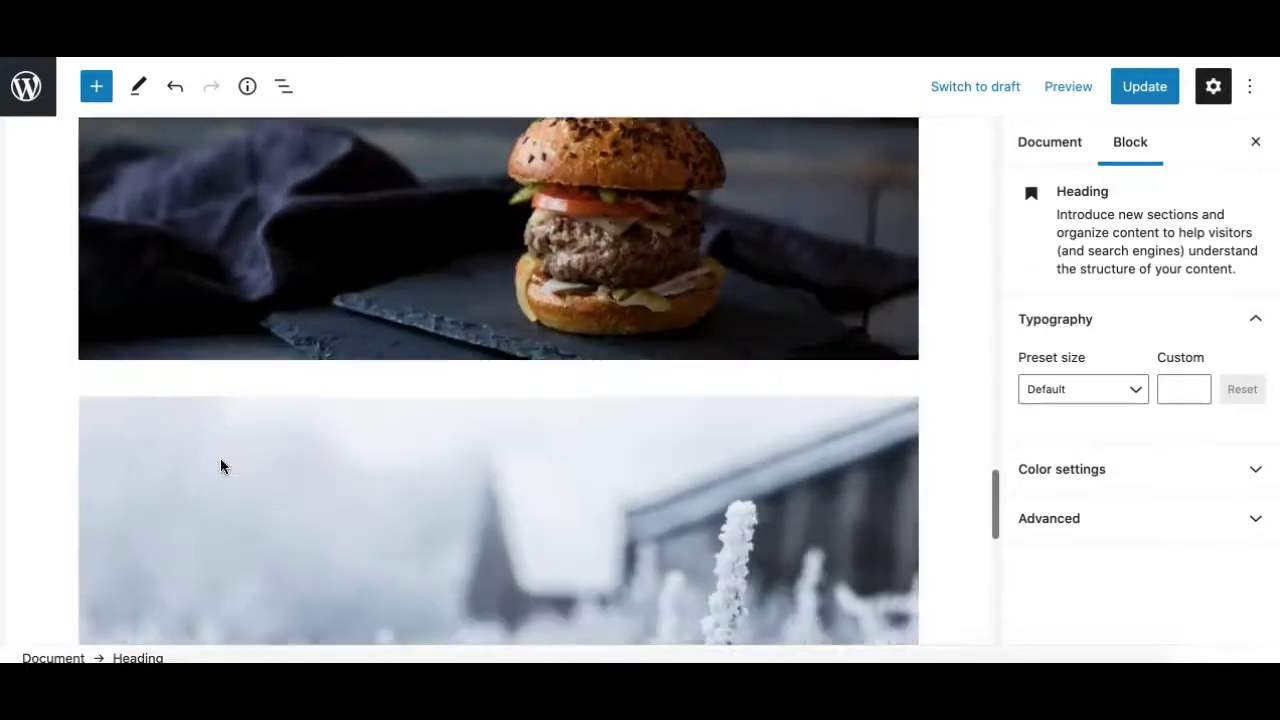
scroll(220, 463, down, 4)
scroll(220, 466, up, 1)
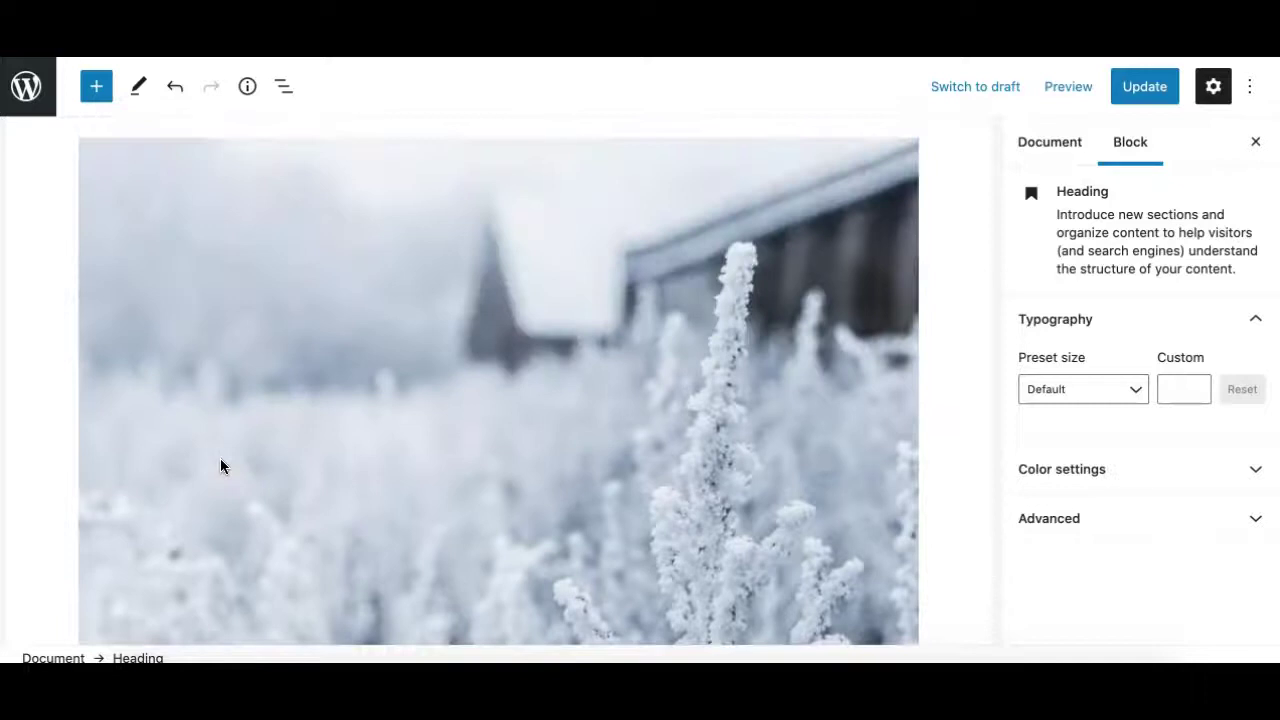
Step: Select the frosty-plants image, then scroll up to the road image
click(220, 466)
scroll(220, 466, up, 3)
scroll(220, 463, up, 5)
scroll(280, 237, up, 2)
scroll(283, 320, up, 5)
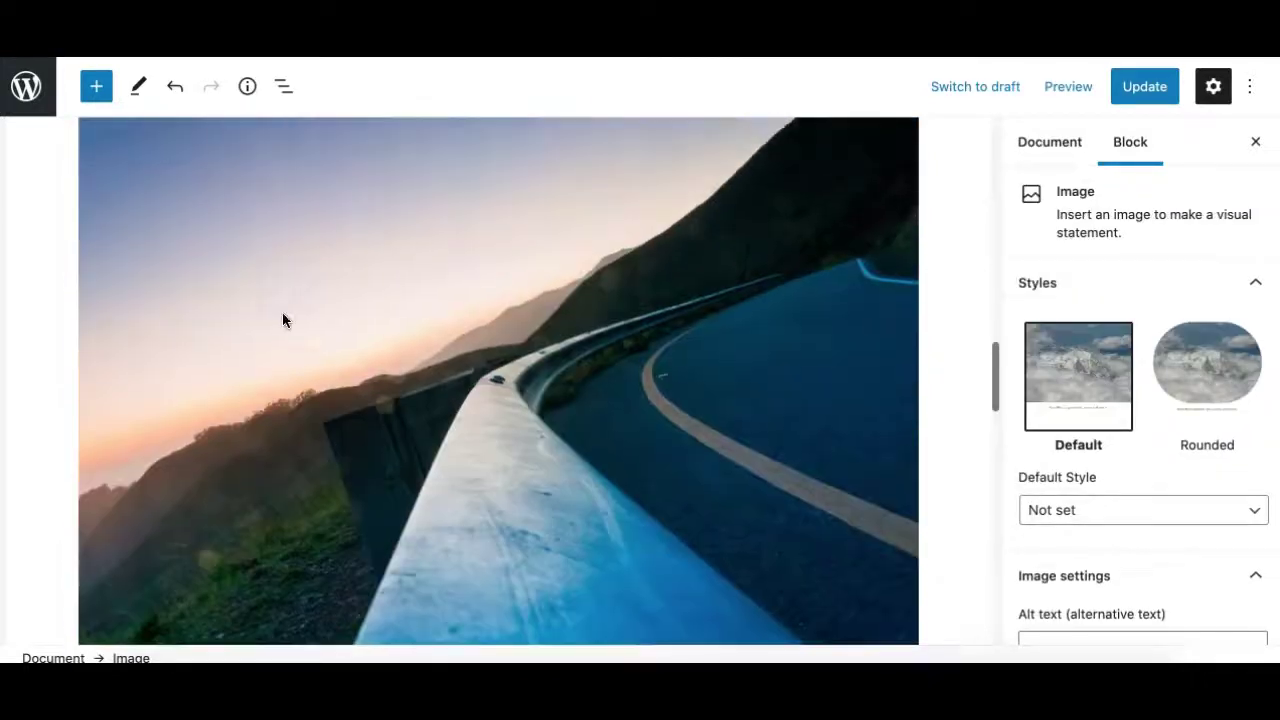
scroll(289, 343, up, 2)
scroll(306, 325, down, 2)
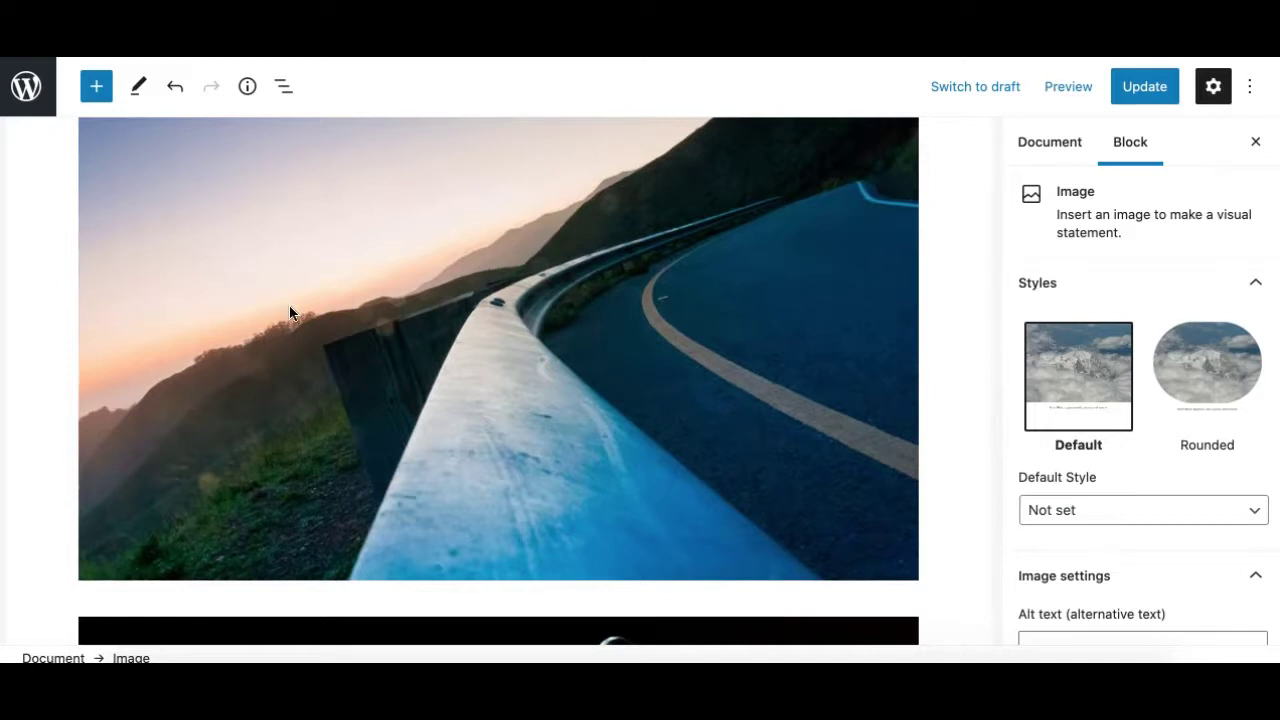
Step: Select the road image, then add the burger and frosty-plants images to make 3 blocks
click(300, 278)
scroll(302, 300, down, 4)
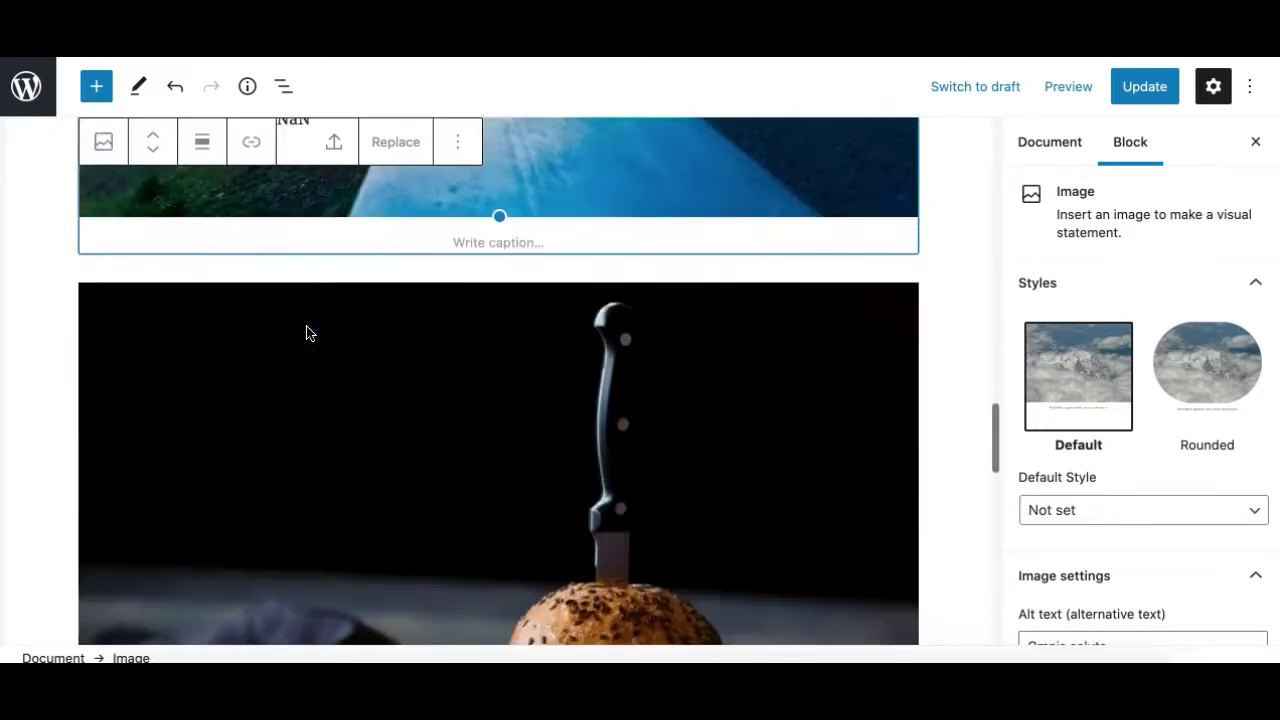
shift+click(312, 433)
scroll(311, 430, down, 3)
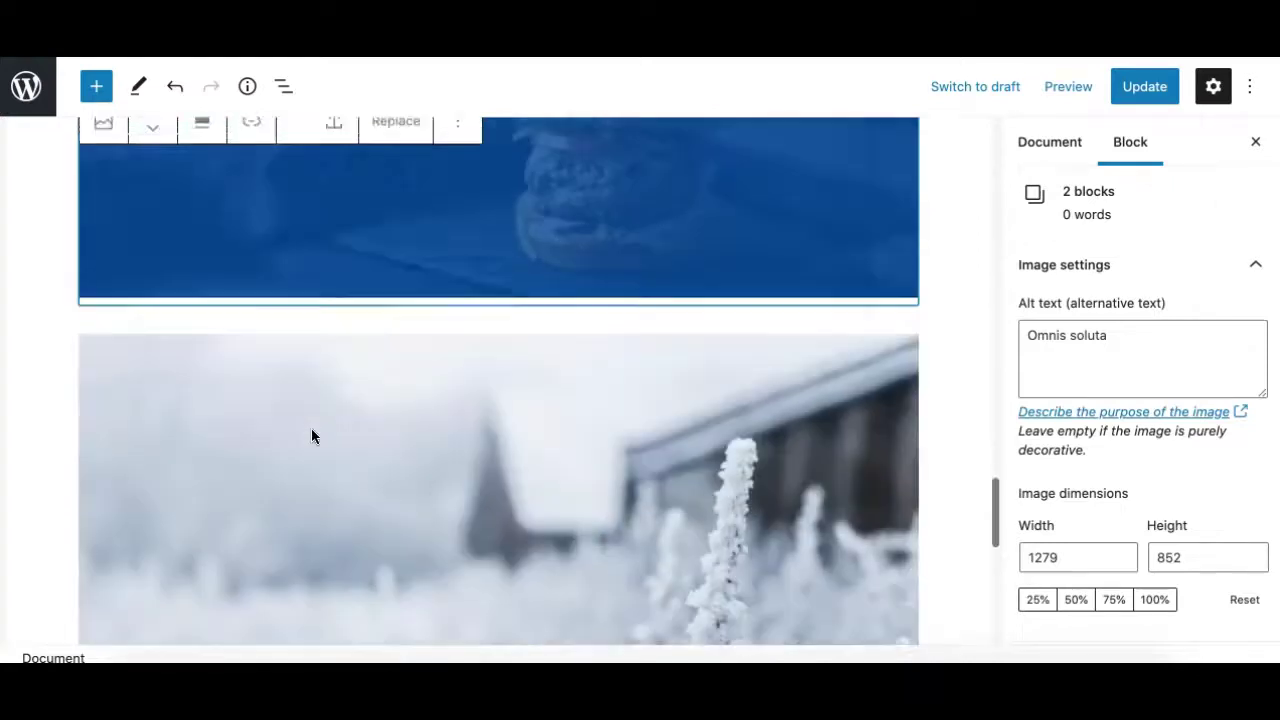
scroll(300, 400, down, 2)
shift+click(290, 385)
scroll(290, 385, up, 3)
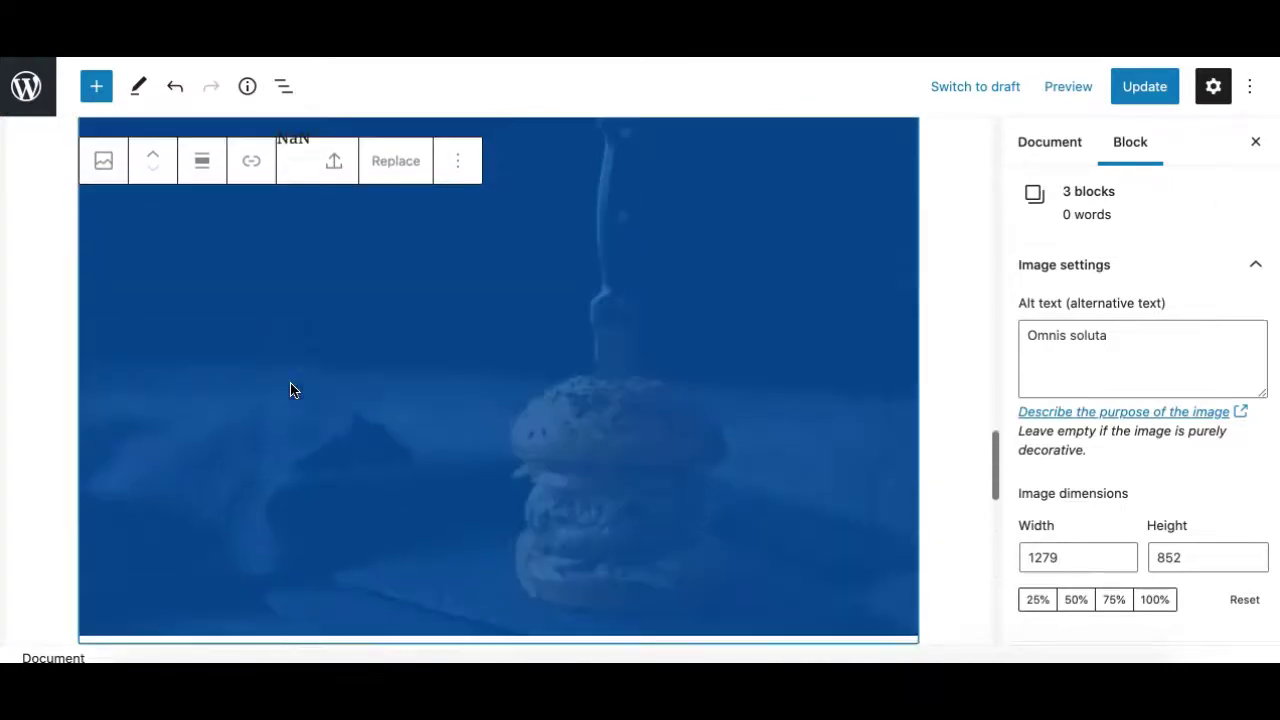
scroll(290, 385, up, 3)
scroll(290, 385, up, 2)
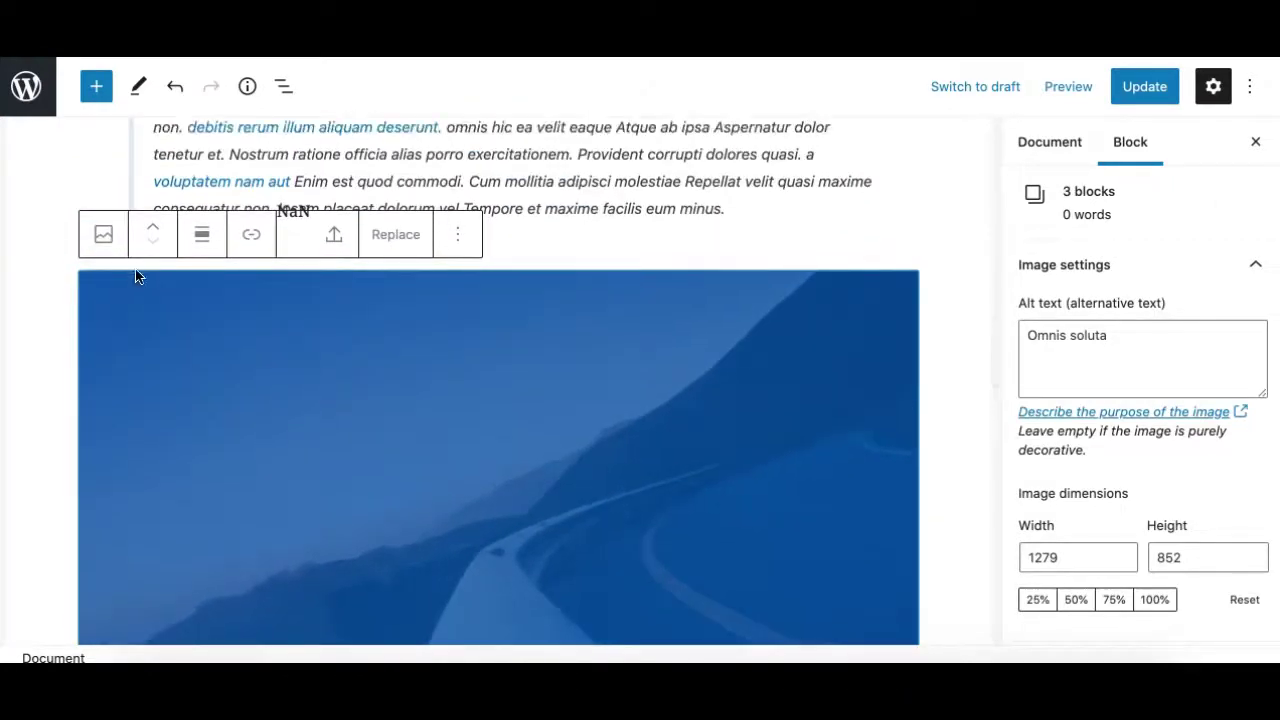
Step: Transform the three selected images into a Gallery block and set its columns to three
click(103, 236)
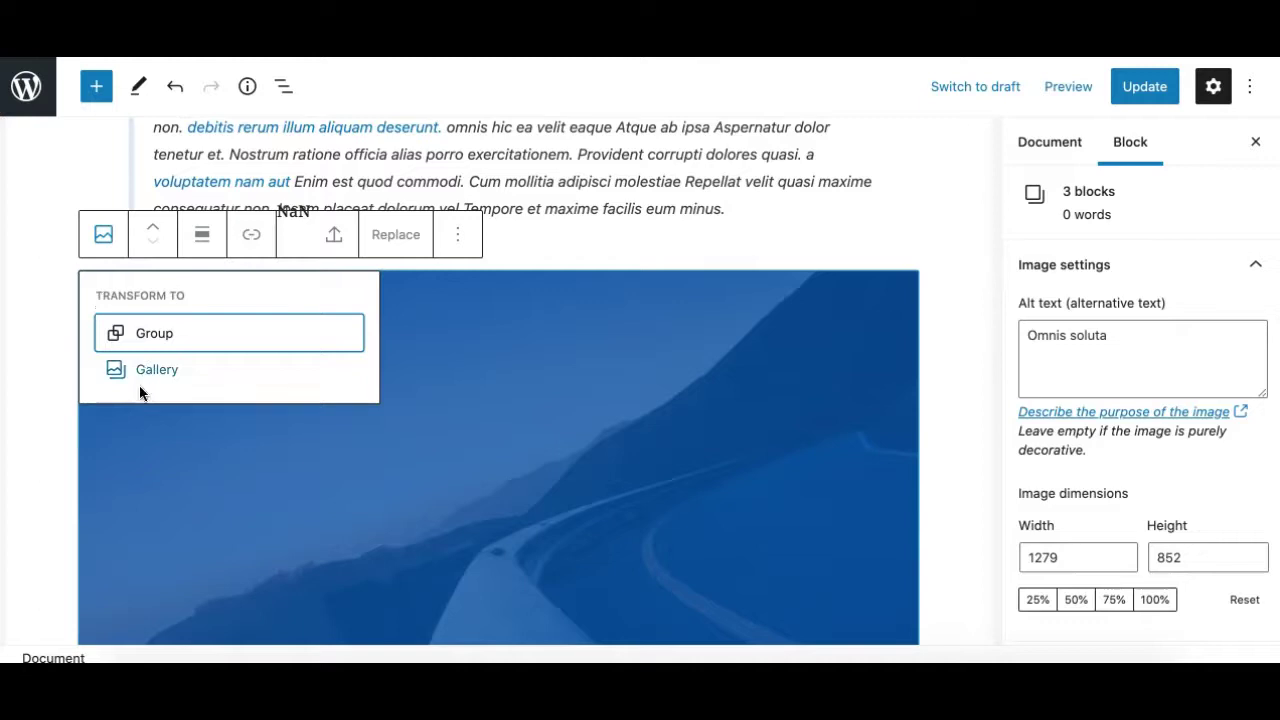
click(157, 370)
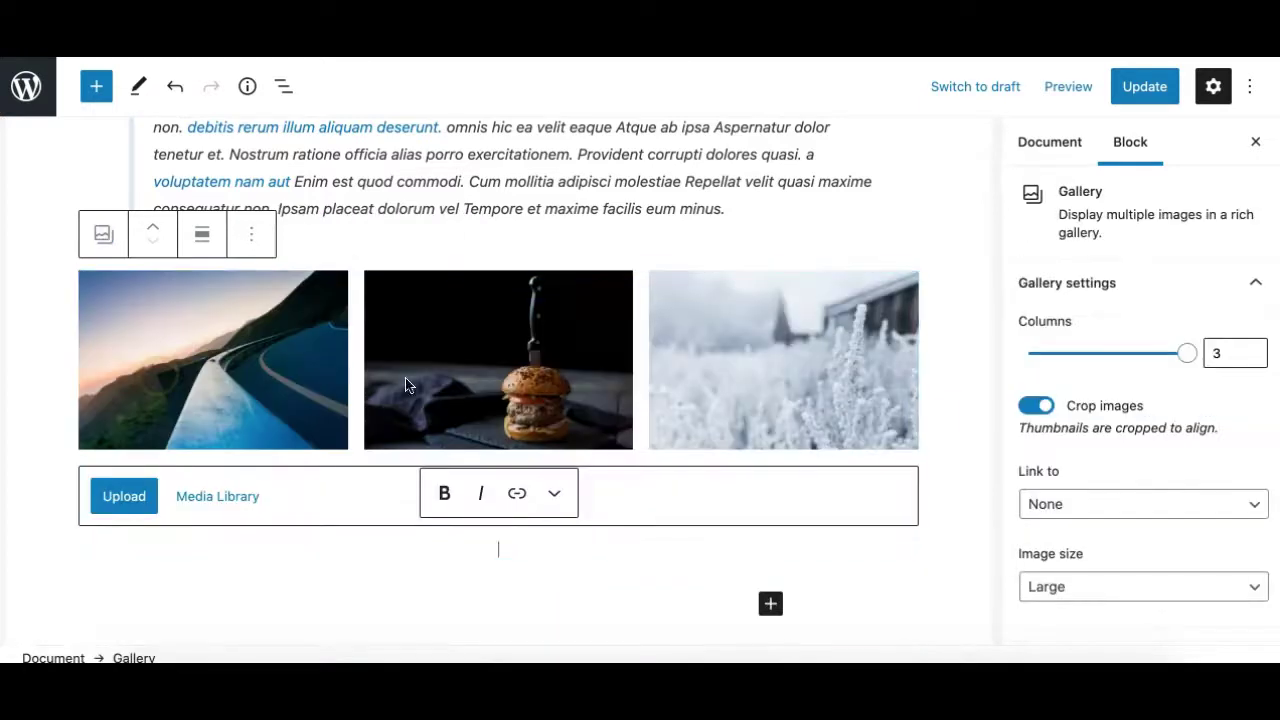
click(512, 352)
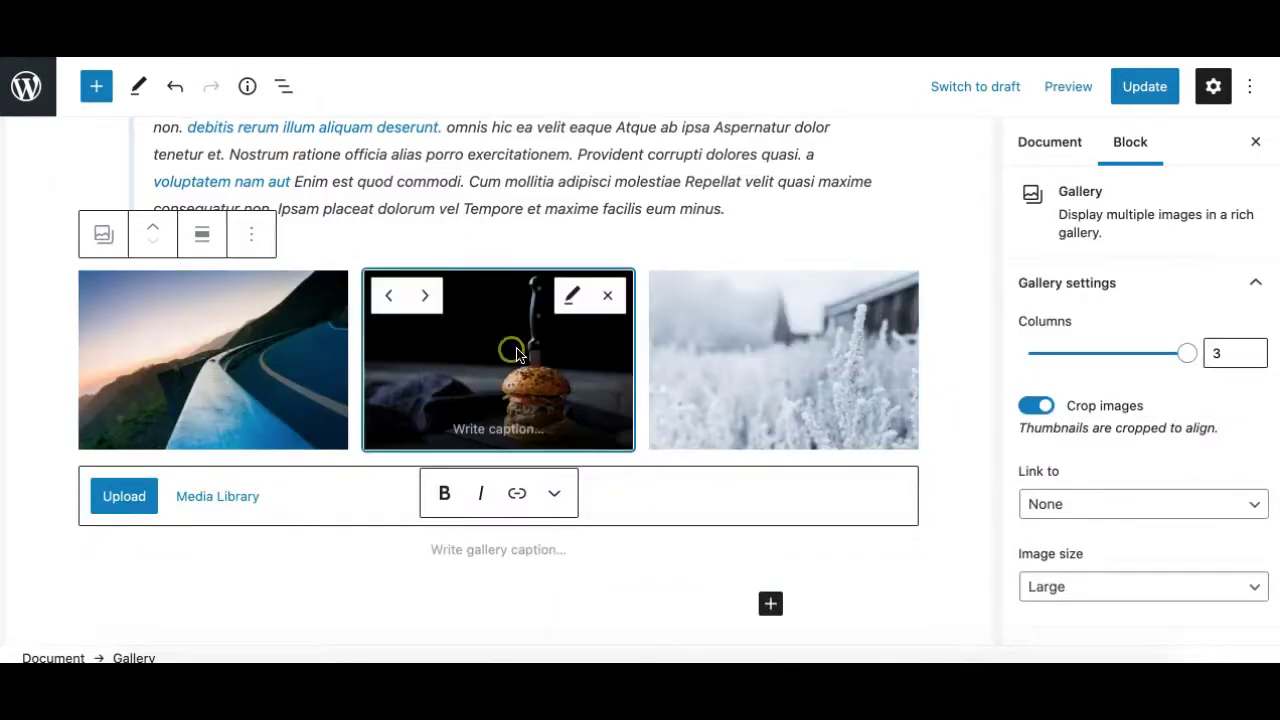
click(729, 364)
click(482, 372)
click(235, 358)
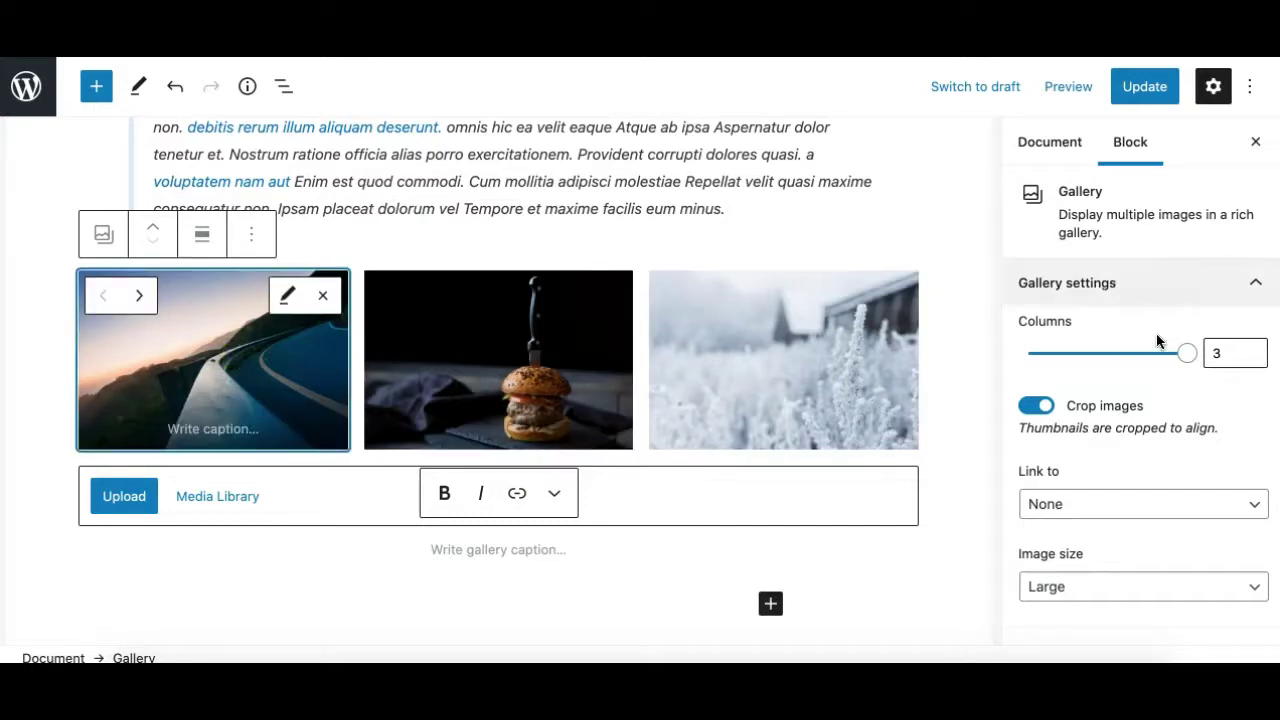
mouse_move(1183, 354)
mouse_down()
mouse_move(1103, 370)
mouse_move(1186, 352)
mouse_up()
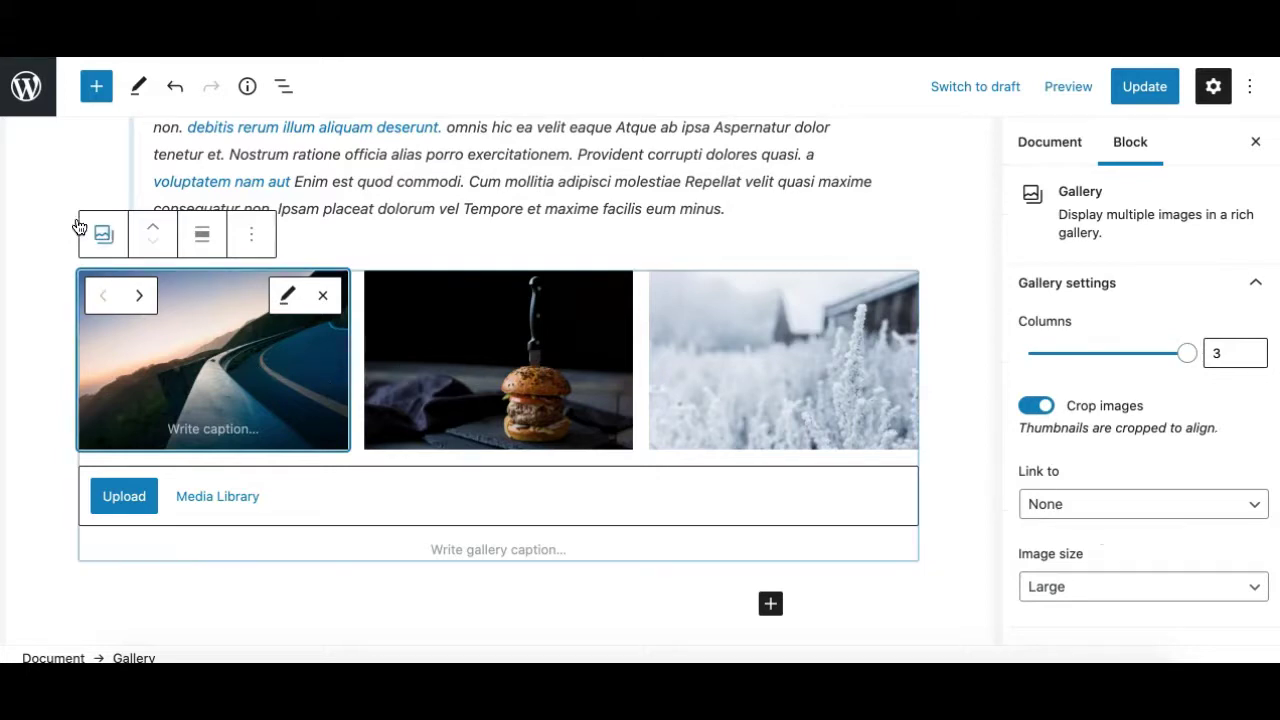
Step: Transform the gallery back into separate Image blocks and scroll through the road, burger and frosty-plants images
click(103, 234)
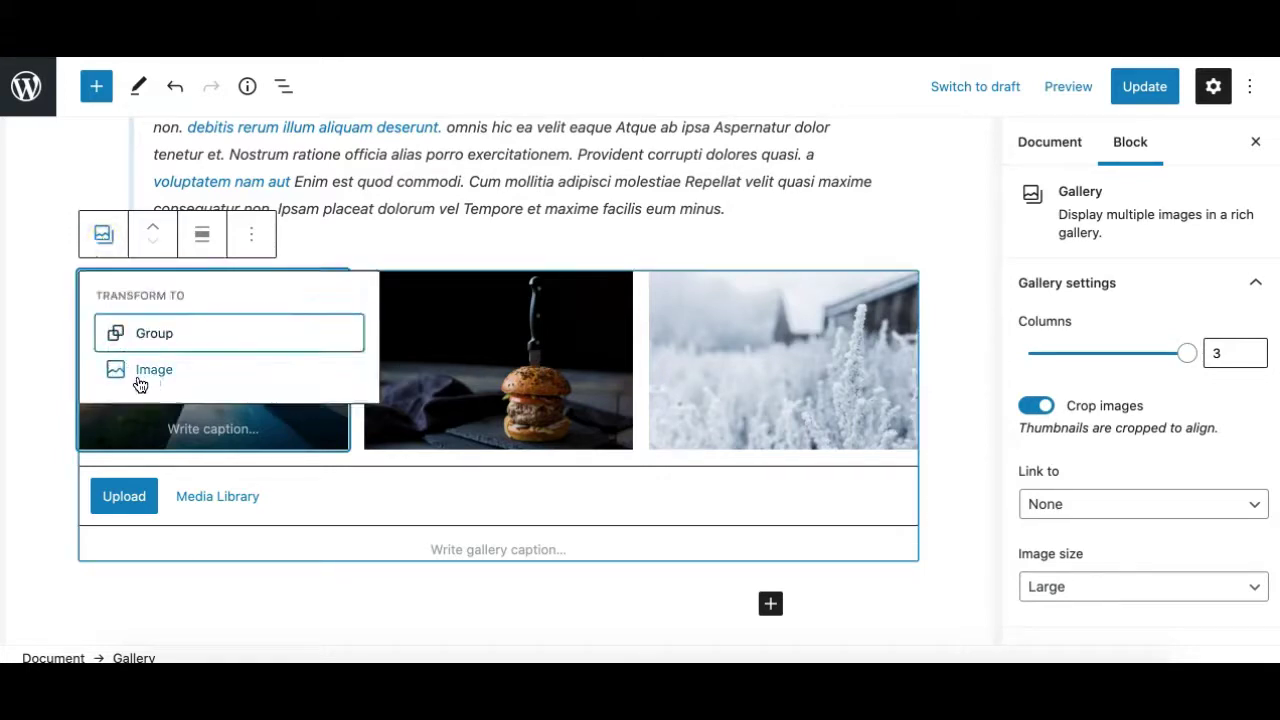
click(148, 378)
scroll(473, 234, up, 5)
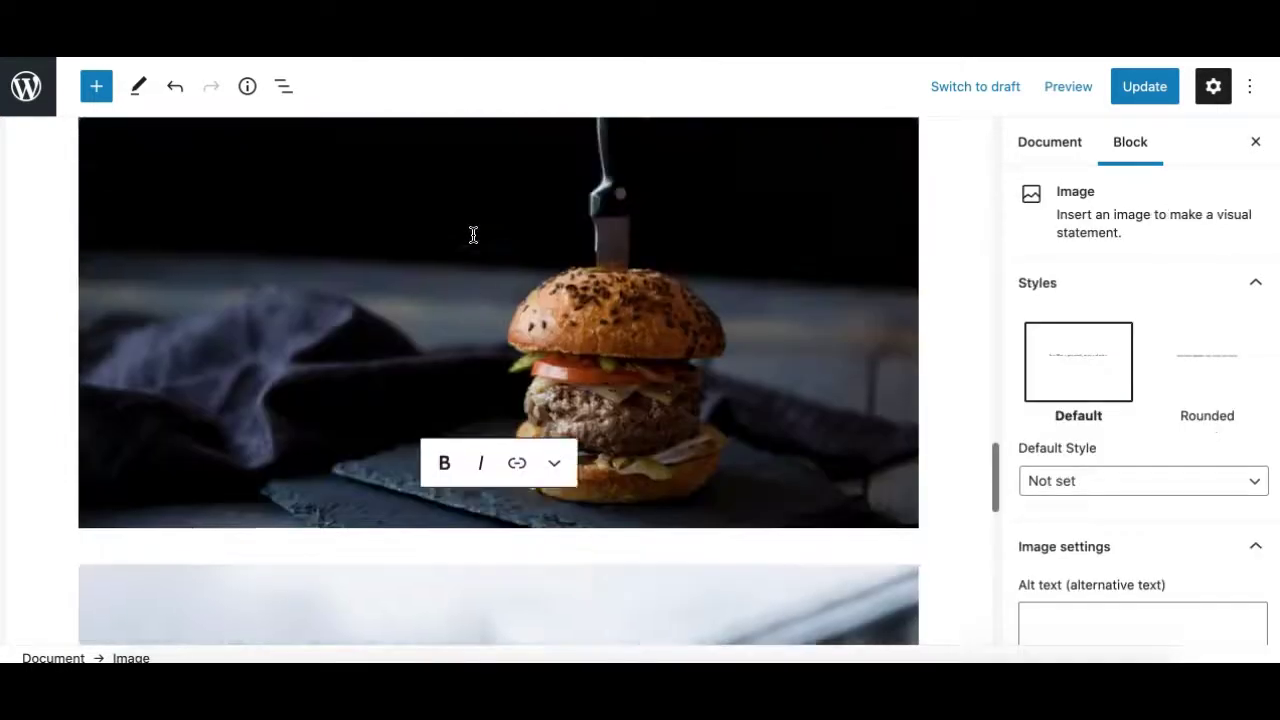
scroll(473, 234, up, 5)
scroll(473, 234, up, 5)
scroll(473, 234, down, 1)
scroll(473, 234, down, 3)
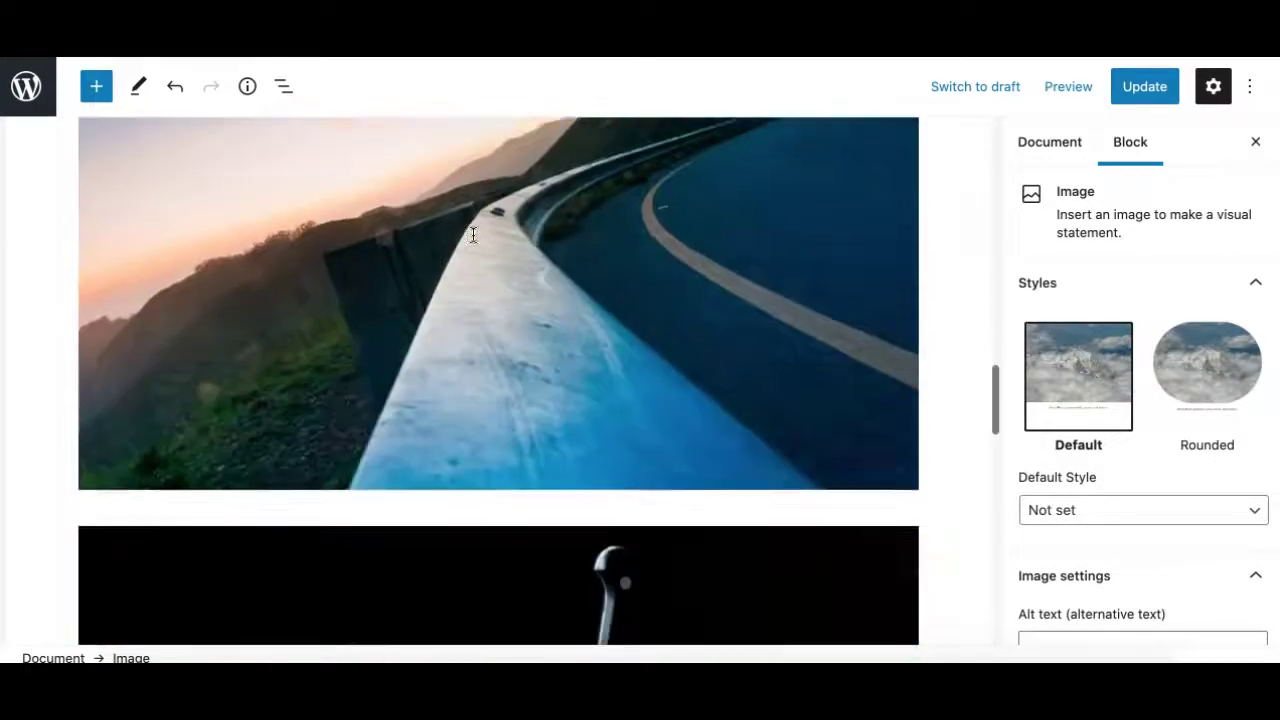
scroll(473, 234, down, 3)
scroll(473, 234, down, 2)
scroll(473, 234, down, 2)
scroll(473, 234, down, 5)
Step: Start an empty paragraph below the frosty-plants image, then scroll back up the post
click(471, 234)
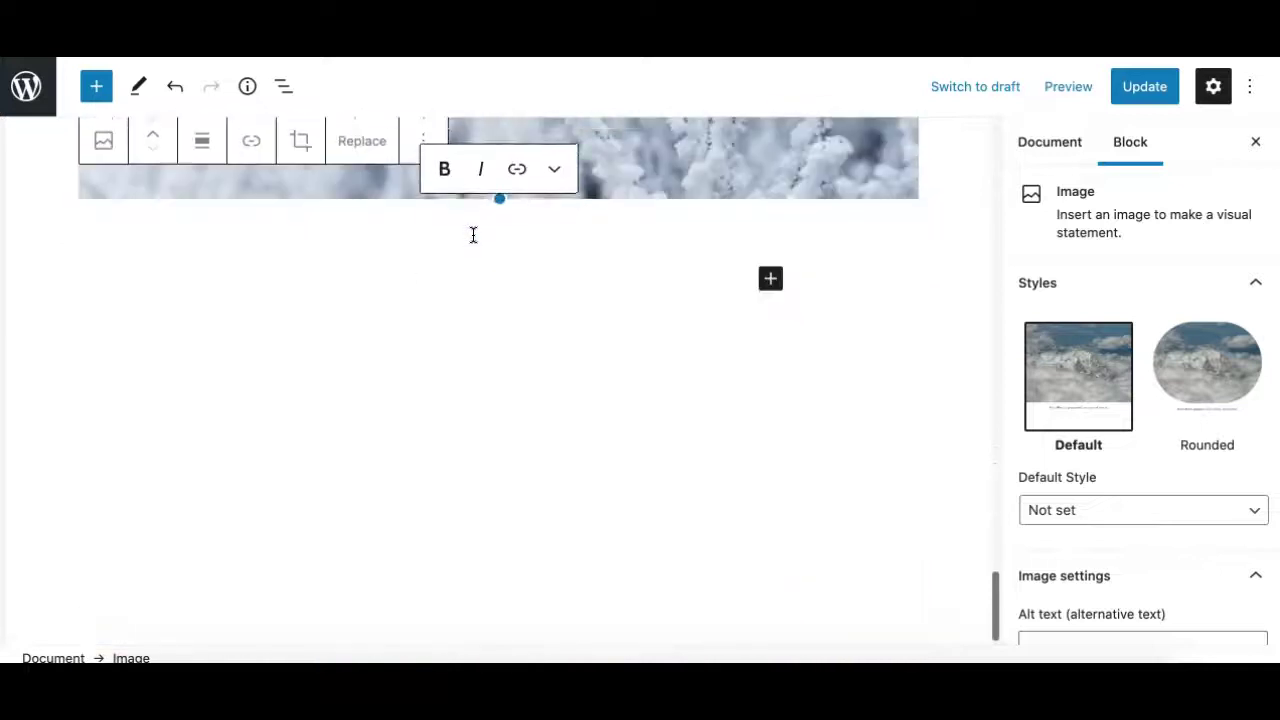
click(369, 262)
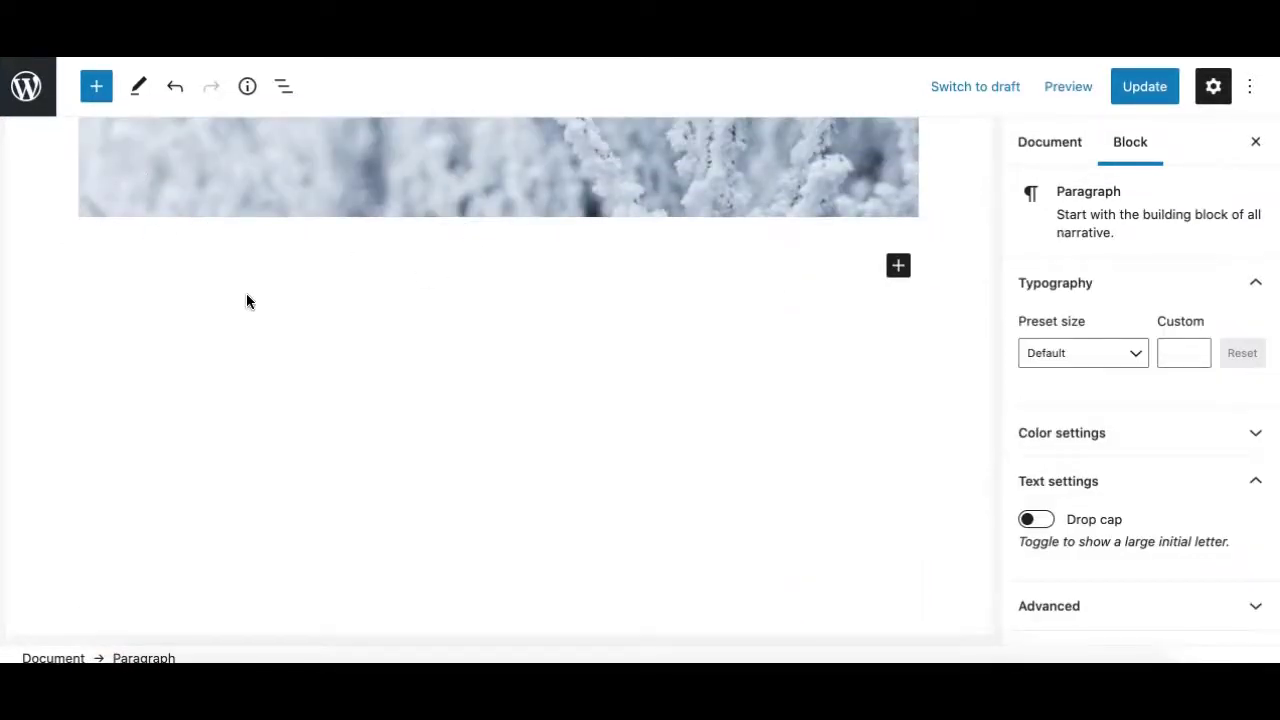
scroll(268, 244, up, 5)
scroll(268, 244, up, 4)
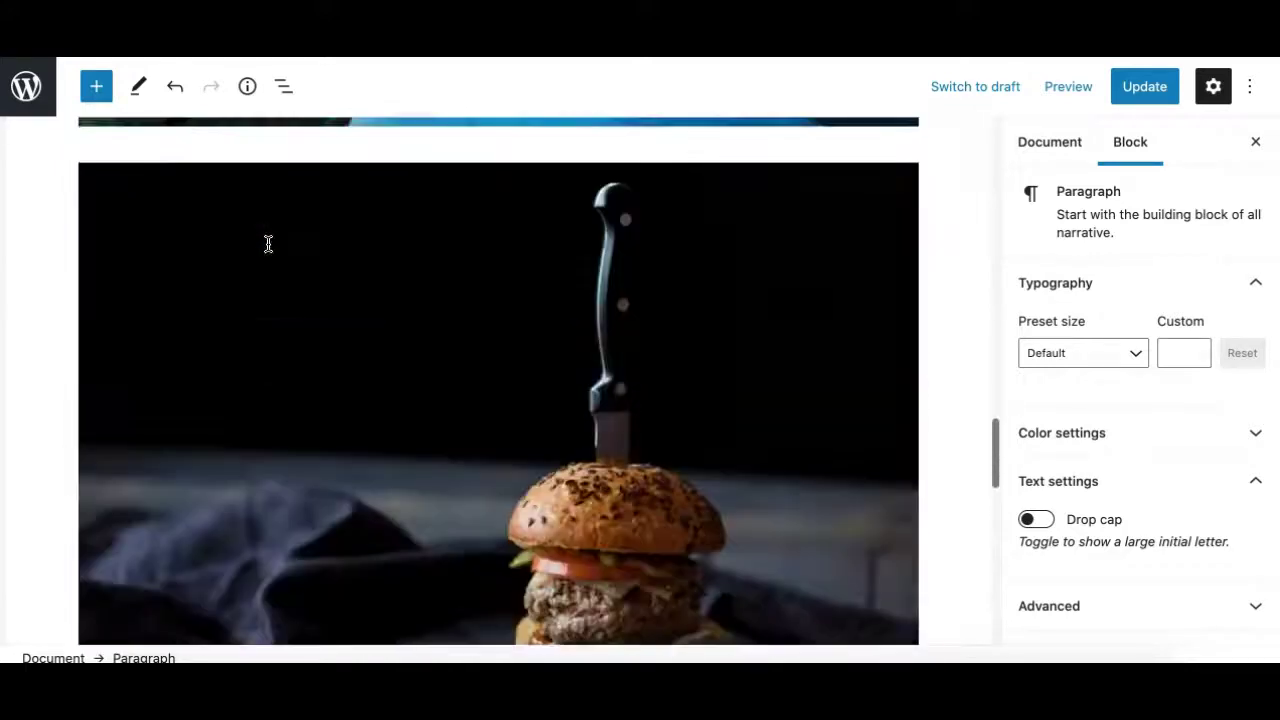
scroll(268, 244, up, 4)
scroll(268, 244, up, 1)
scroll(268, 244, up, 1)
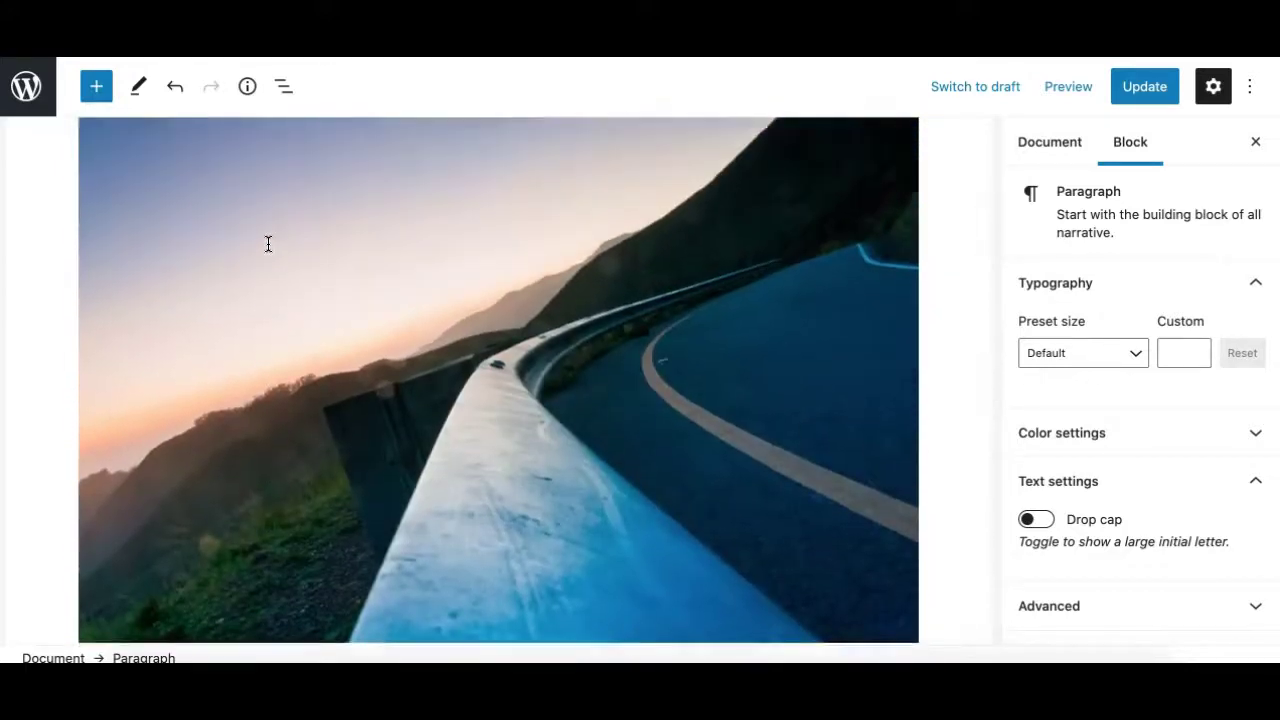
scroll(268, 244, up, 1)
scroll(268, 244, down, 2)
scroll(268, 244, down, 3)
scroll(267, 249, up, 1)
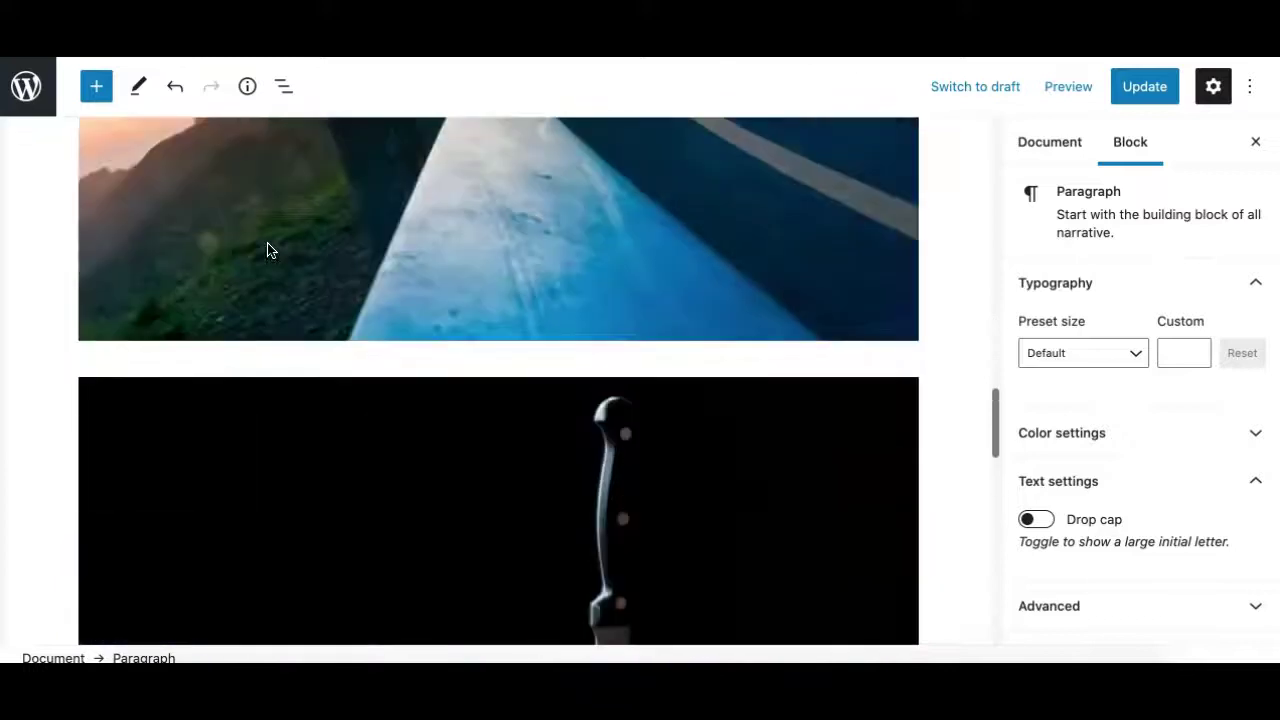
scroll(267, 249, up, 5)
scroll(267, 249, up, 4)
click(181, 392)
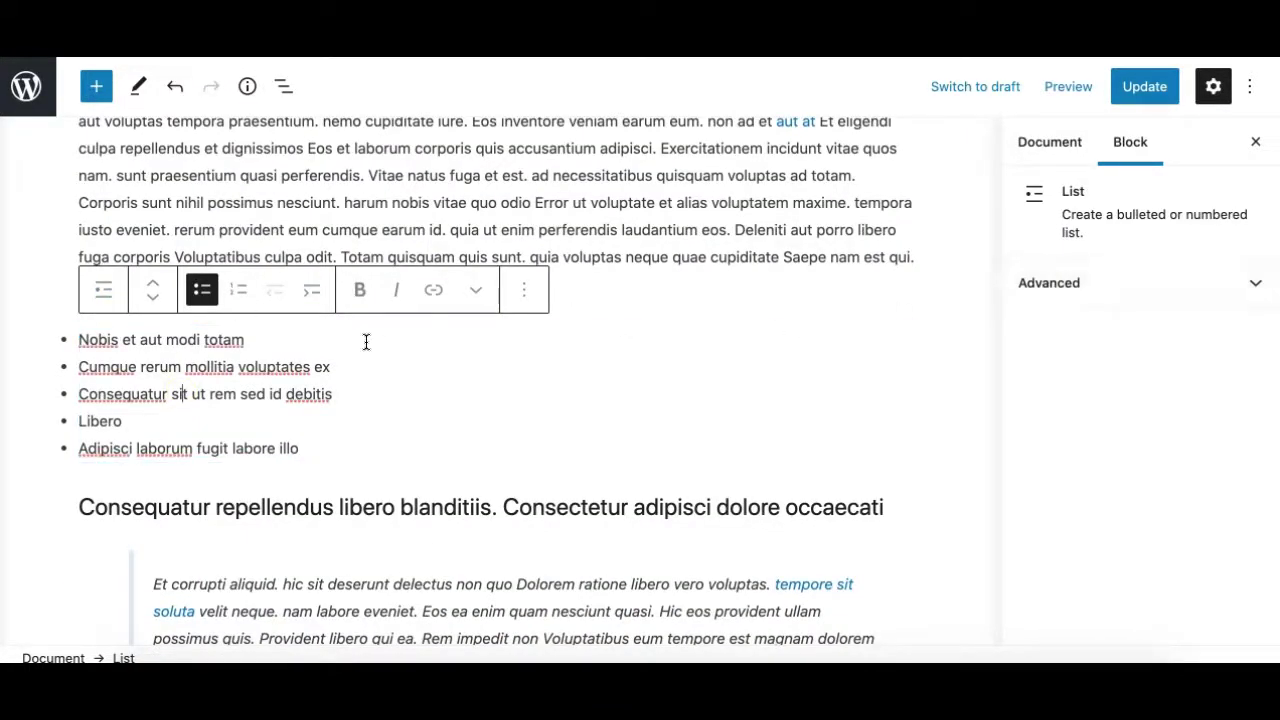
scroll(201, 460, down, 2)
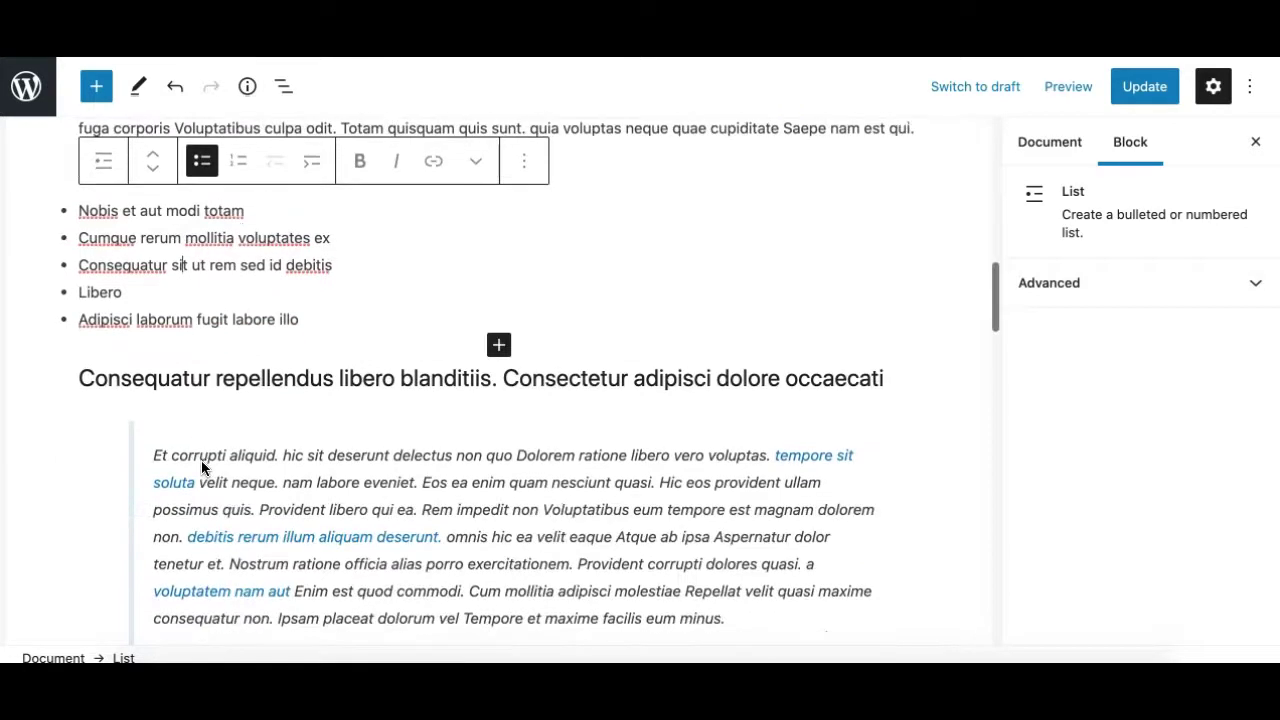
click(103, 163)
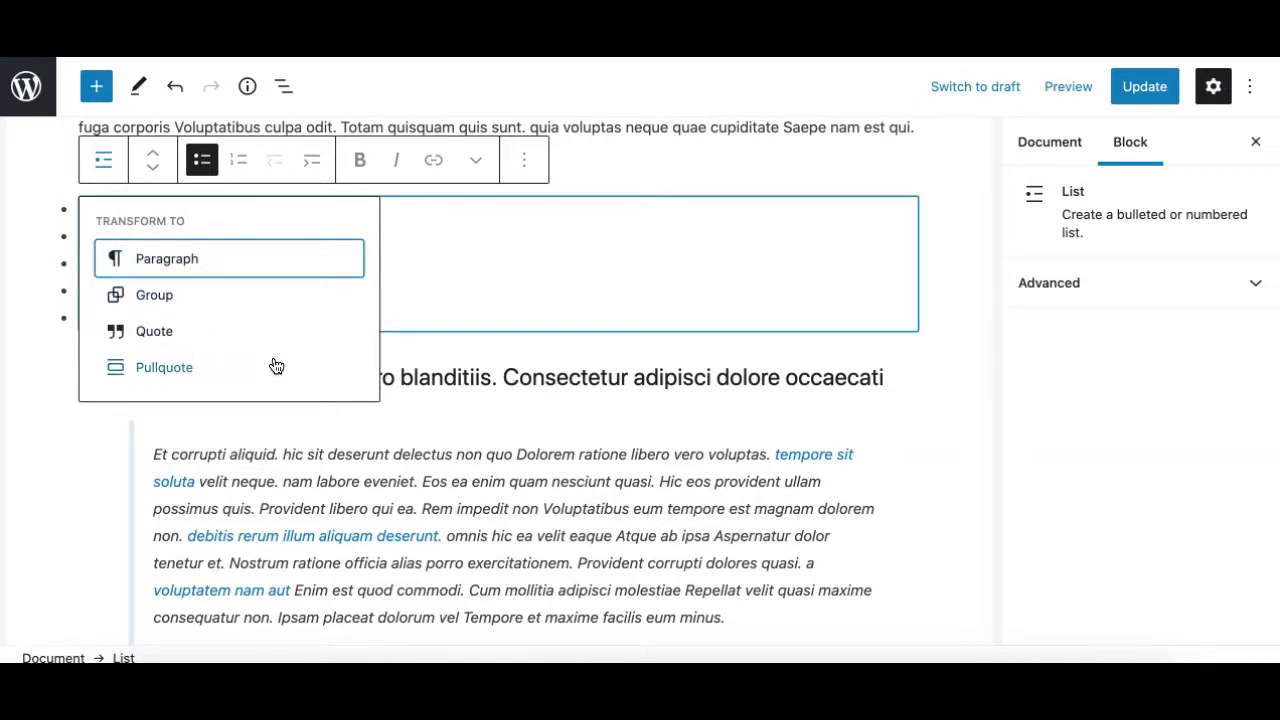
click(332, 470)
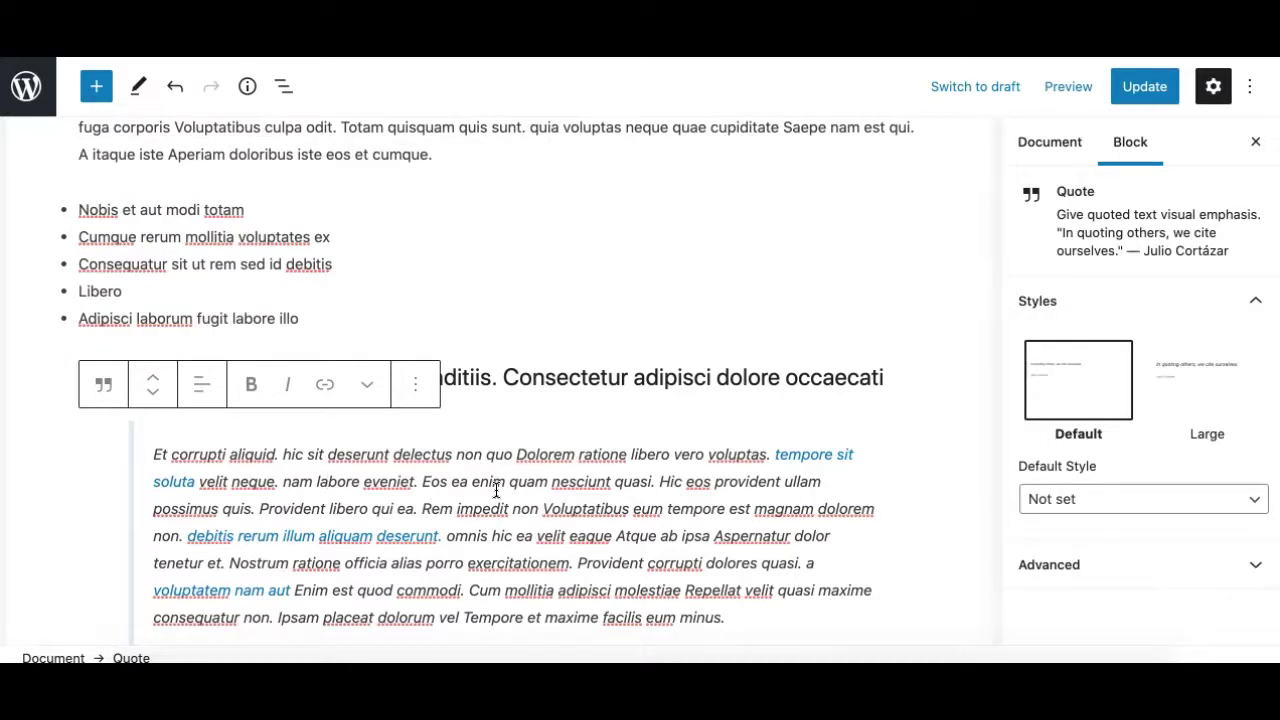
click(460, 322)
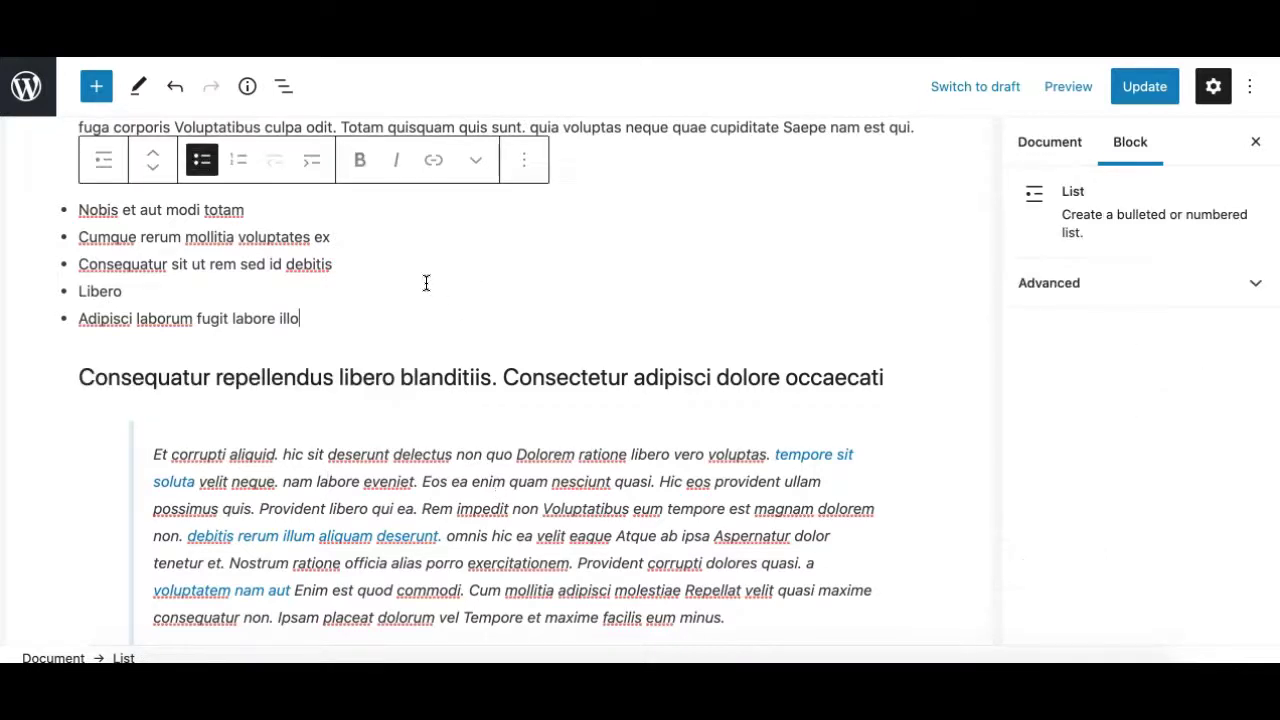